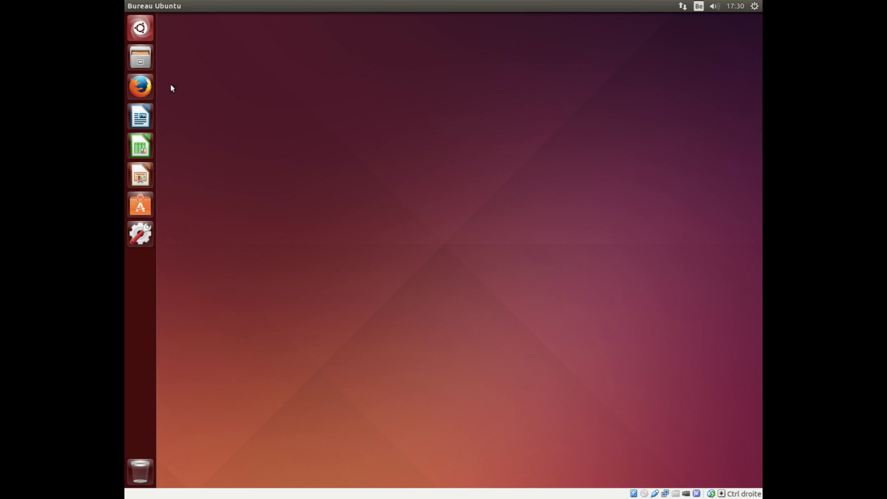
Search the Ubuntu dash for "draw" and launch LibreOffice Draw
{"action": "left_click", "coordinate": [141, 28]}
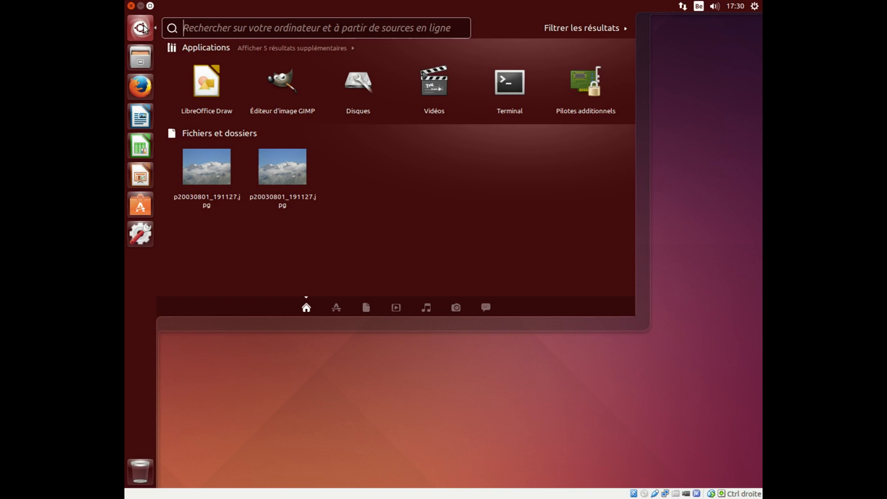
{"action": "type", "text": "draw"}
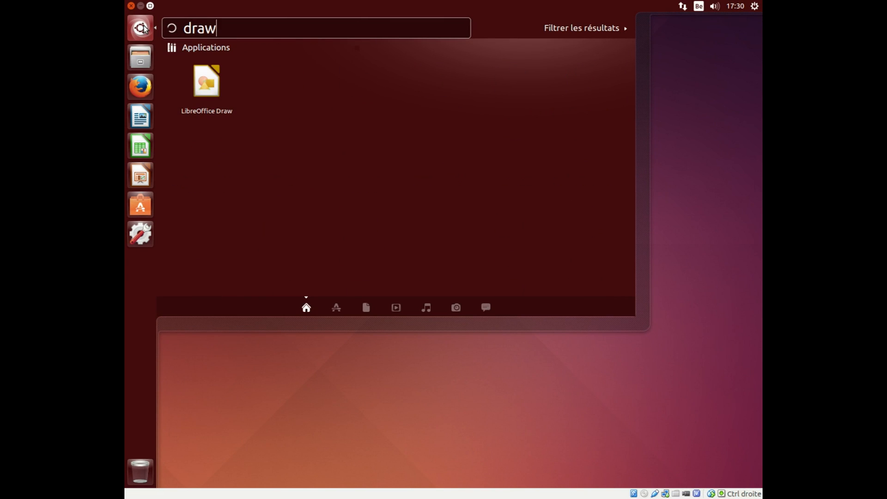
{"action": "left_click", "coordinate": [206, 76]}
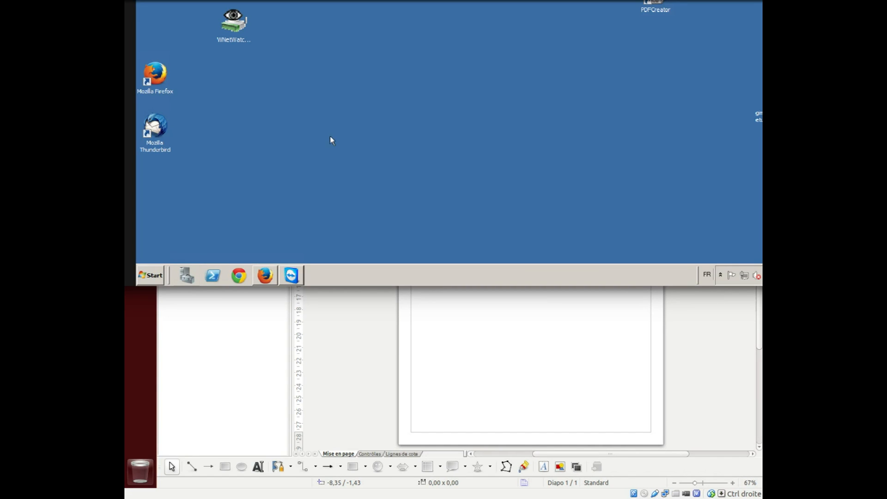
Launch LibreOffice Draw from the LibreOffice 4.4 program group on the Windows desktop
{"action": "left_click", "coordinate": [154, 275]}
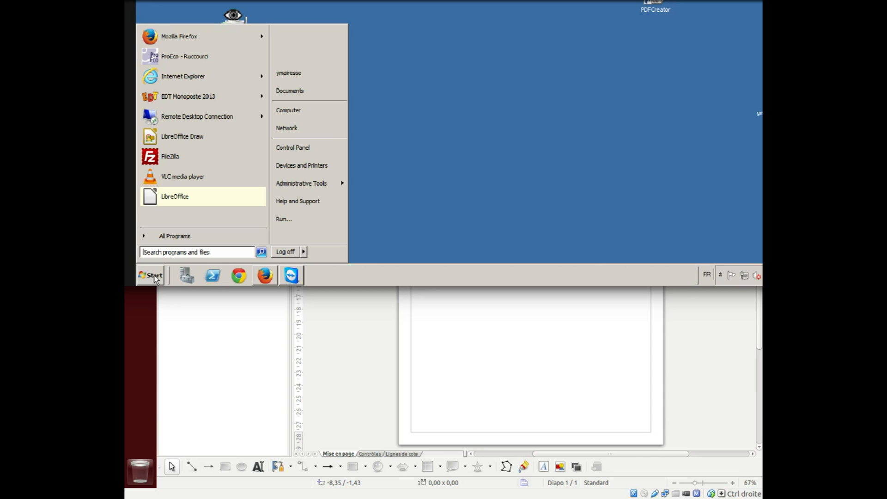
{"action": "left_click", "coordinate": [158, 236]}
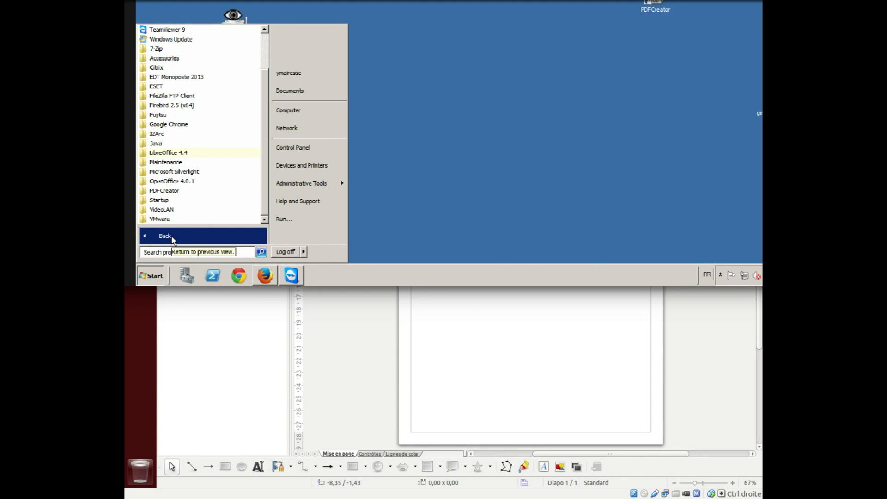
{"action": "left_click", "coordinate": [165, 154]}
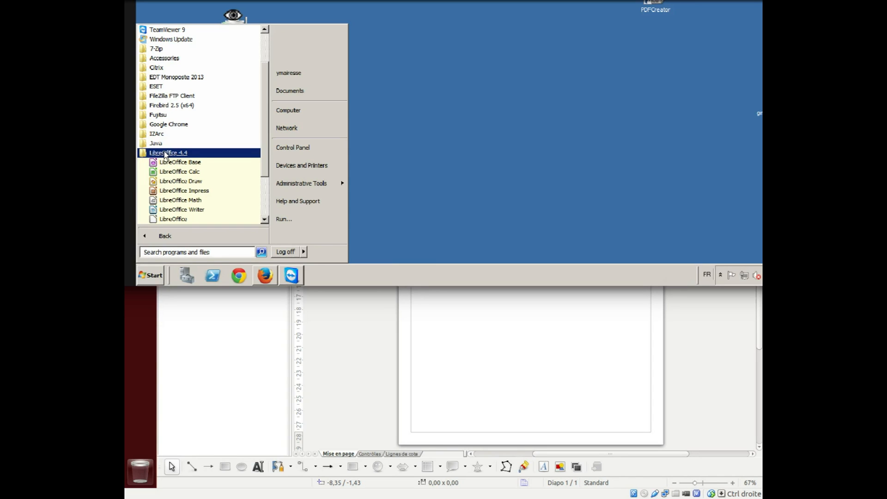
{"action": "left_click", "coordinate": [170, 182]}
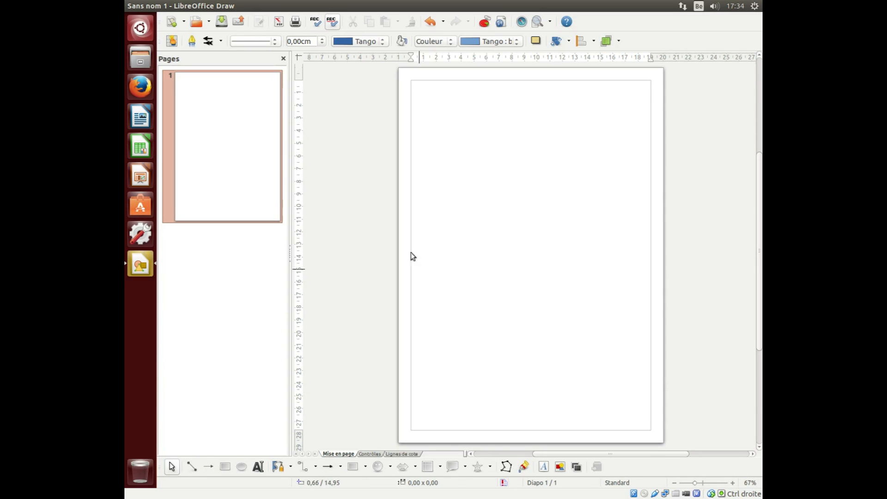
Draw a rectangle about 8.9 × 12.4 cm in the upper part of the page
{"action": "scroll", "coordinate": [380, 426], "scroll_direction": "up", "scroll_amount": 1}
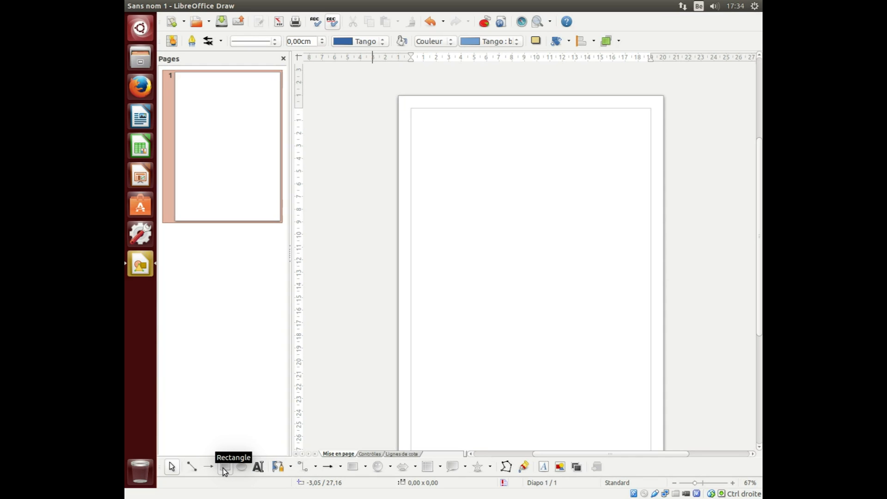
{"action": "left_click", "coordinate": [223, 468]}
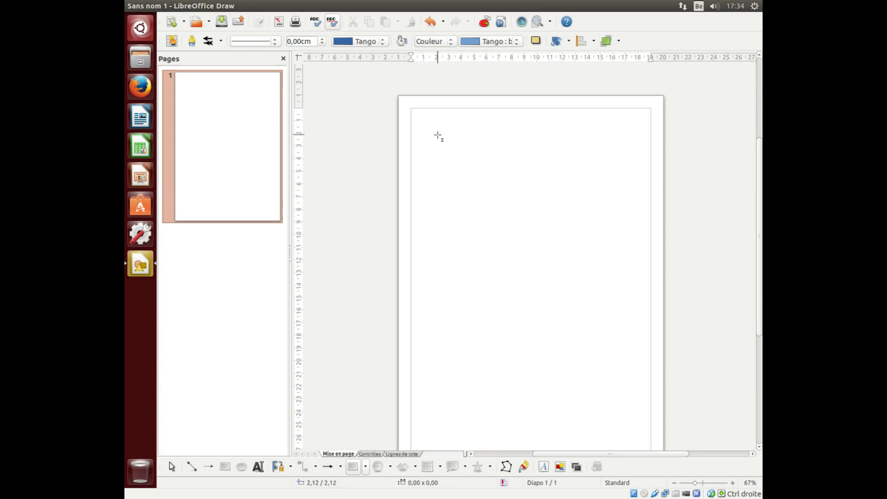
{"action": "left_click_drag", "start_coordinate": [443, 129], "coordinate": [555, 284]}
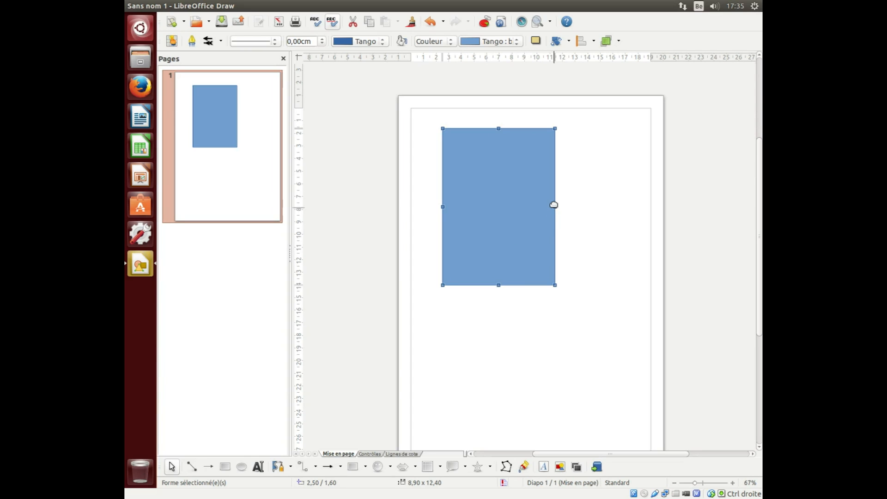
Reduce the rectangle's height to about 4.4 cm and widen it to about 12.1 cm
{"action": "left_click_drag", "start_coordinate": [499, 286], "coordinate": [507, 184]}
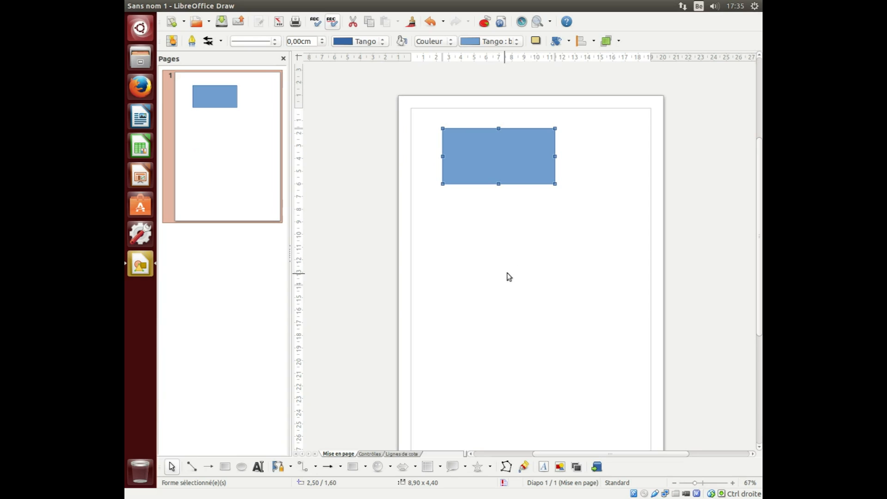
{"action": "left_click_drag", "start_coordinate": [554, 156], "coordinate": [564, 157]}
{"action": "left_click_drag", "start_coordinate": [568, 155], "coordinate": [597, 158]}
{"action": "left_click", "coordinate": [542, 157]}
{"action": "scroll", "coordinate": [611, 212], "scroll_direction": "down", "scroll_amount": 1}
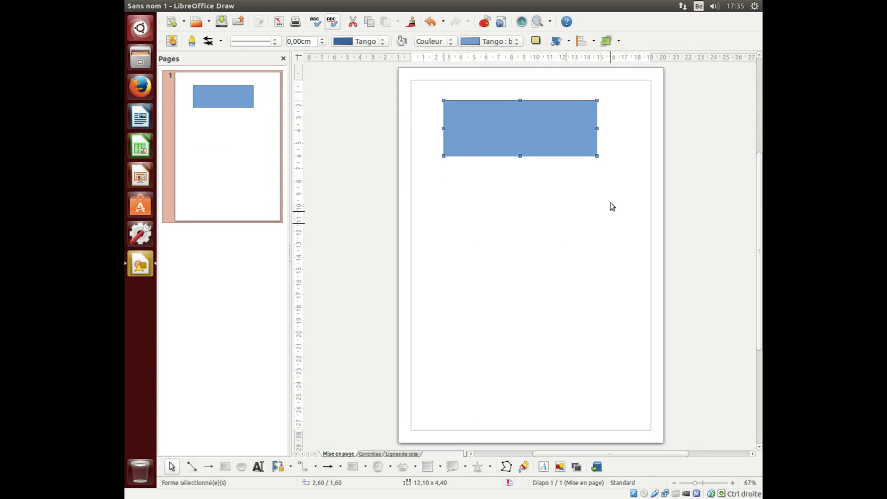
Scale the rectangle to about 15.3 × 9.8 cm and move it to about 0.7 / 0.9 cm near the page's upper-left margin
{"action": "left_click_drag", "start_coordinate": [597, 128], "coordinate": [573, 209]}
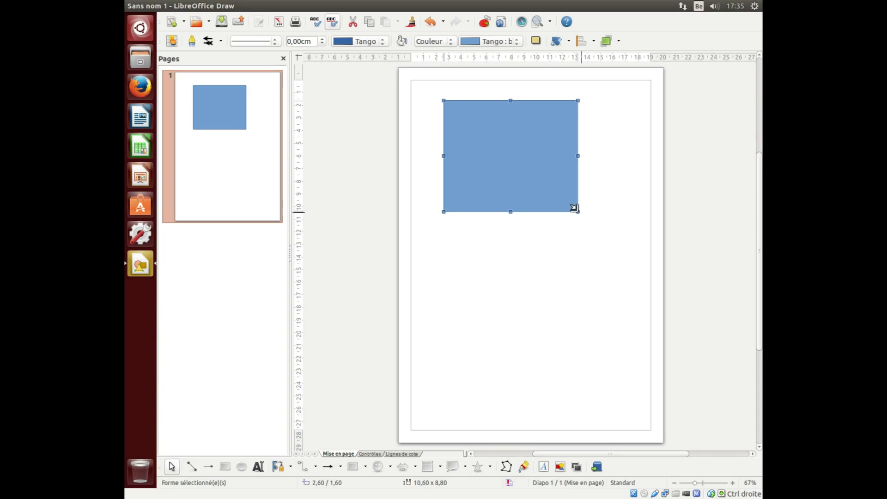
{"action": "left_click_drag", "start_coordinate": [577, 211], "coordinate": [569, 180]}
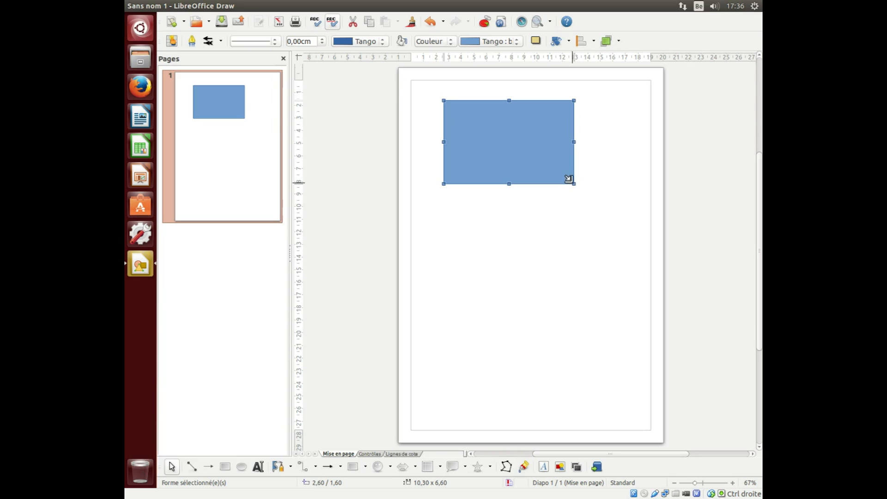
{"action": "left_click_drag", "start_coordinate": [571, 180], "coordinate": [578, 220]}
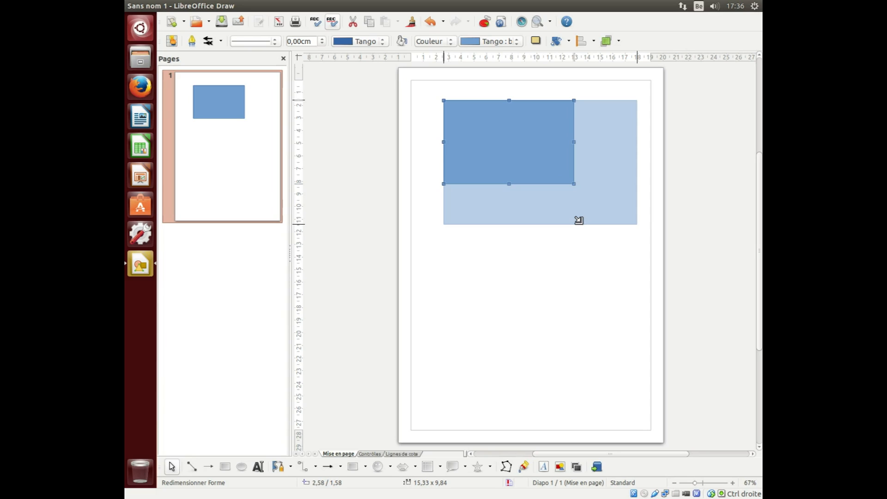
{"action": "left_click_drag", "start_coordinate": [582, 225], "coordinate": [580, 224]}
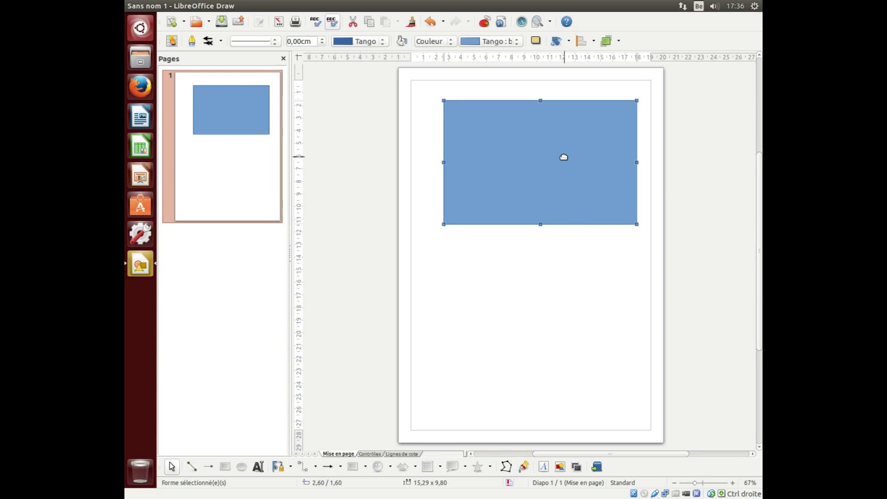
{"action": "left_click_drag", "start_coordinate": [561, 158], "coordinate": [537, 150]}
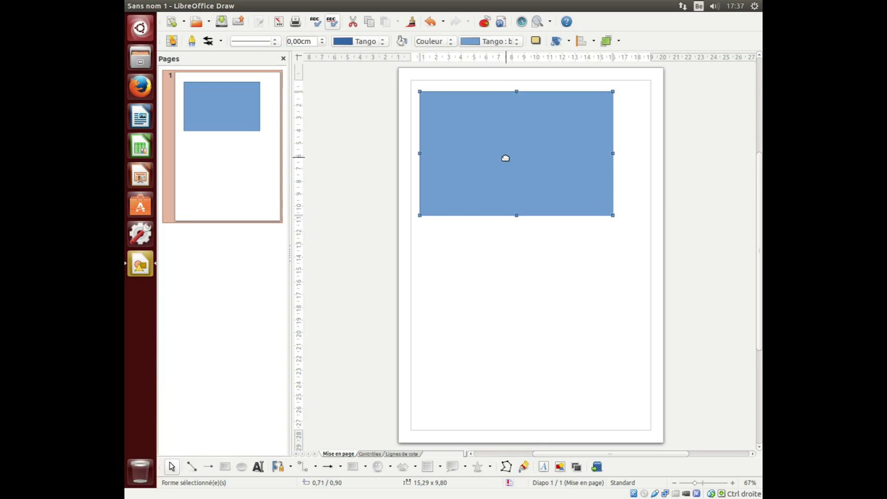
Give the rectangle a 0.30 cm outline in the colour Diagramme 3
{"action": "left_click", "coordinate": [322, 39]}
{"action": "left_click", "coordinate": [321, 40]}
{"action": "left_click", "coordinate": [323, 40]}
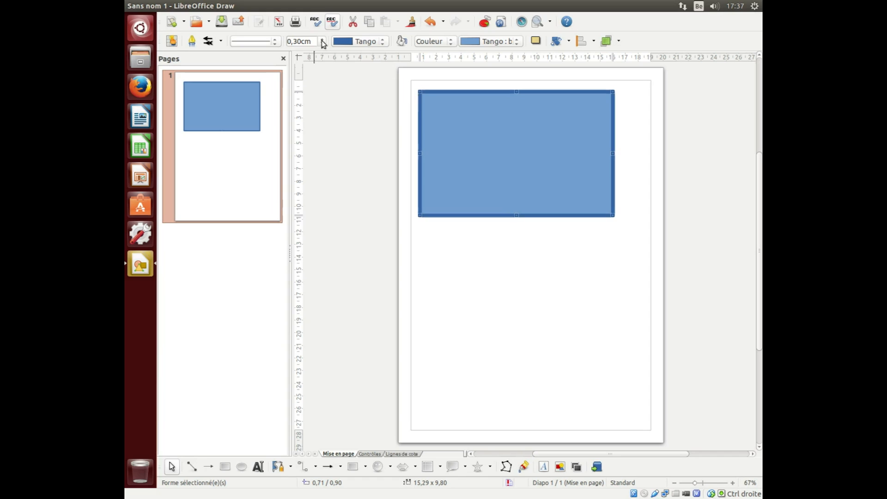
{"action": "left_click", "coordinate": [363, 42]}
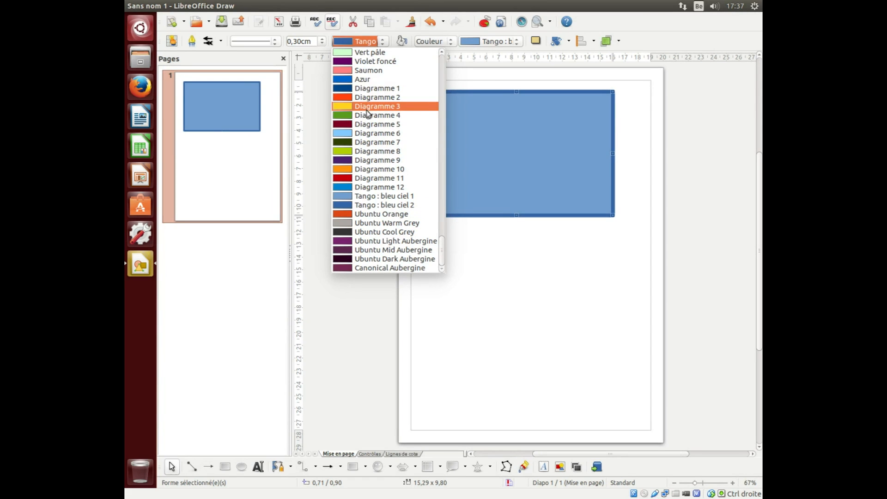
{"action": "left_click", "coordinate": [367, 107]}
Move the rectangle down to about 1.8 / 4.0 cm and fill it with Vert pâle
{"action": "left_click_drag", "start_coordinate": [475, 139], "coordinate": [489, 179]}
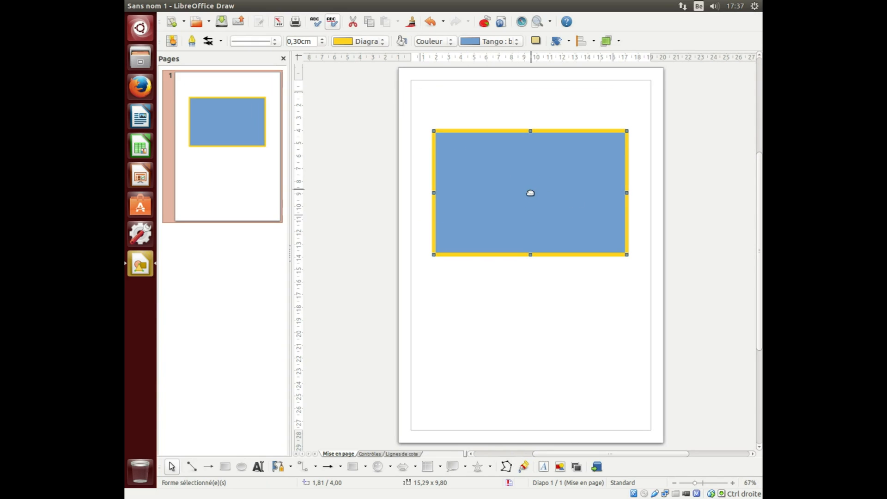
{"action": "left_click", "coordinate": [485, 45]}
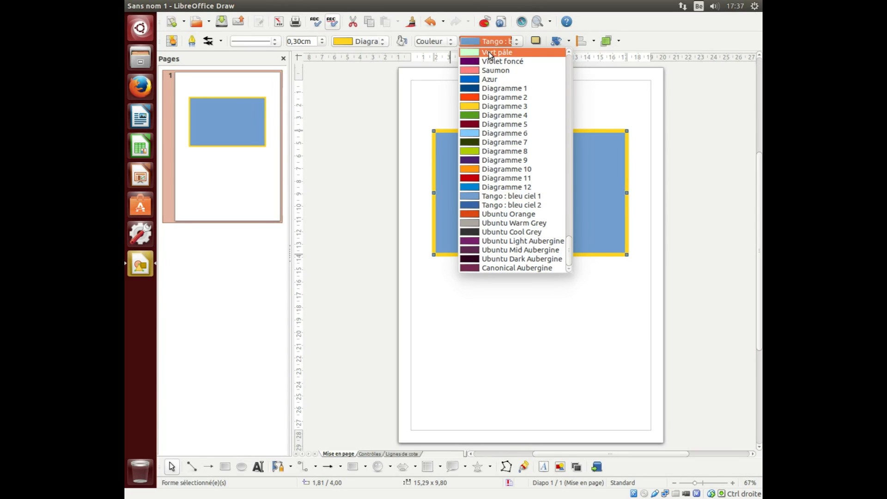
{"action": "left_click", "coordinate": [489, 52]}
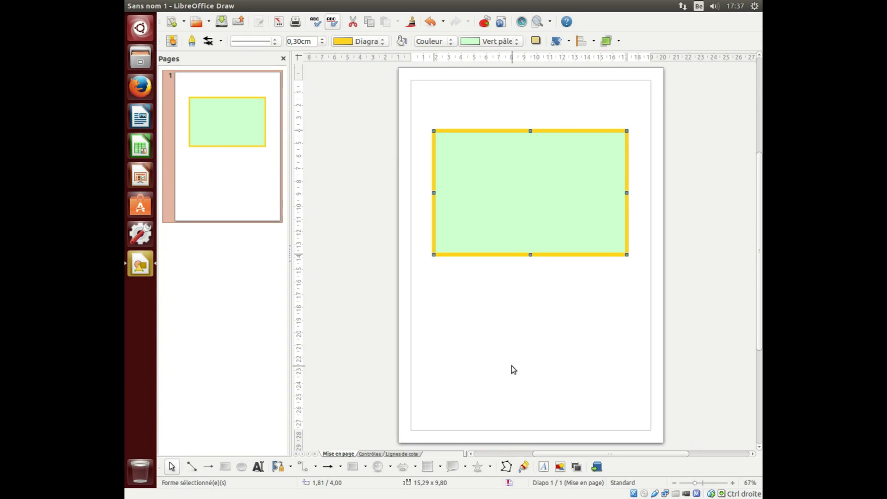
Change the rectangle's fill type to Dégradé with the Olive Green gradient
{"action": "left_click", "coordinate": [441, 42]}
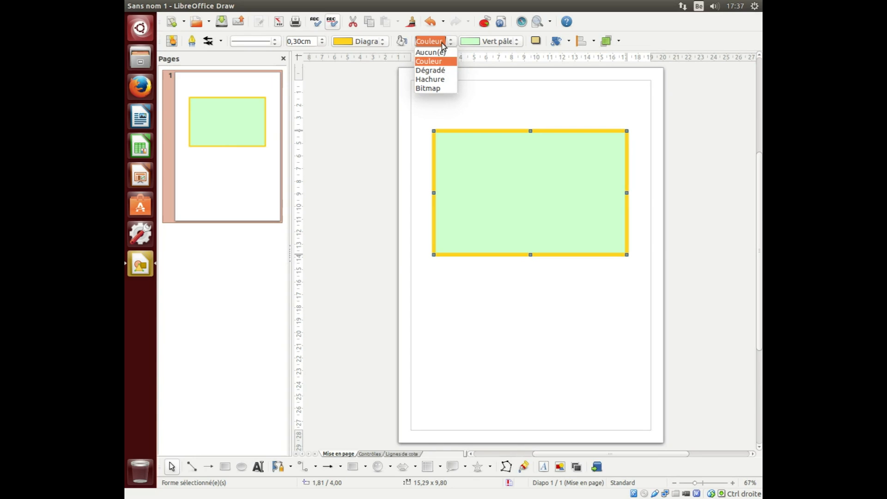
{"action": "left_click", "coordinate": [432, 71]}
{"action": "left_click", "coordinate": [478, 45]}
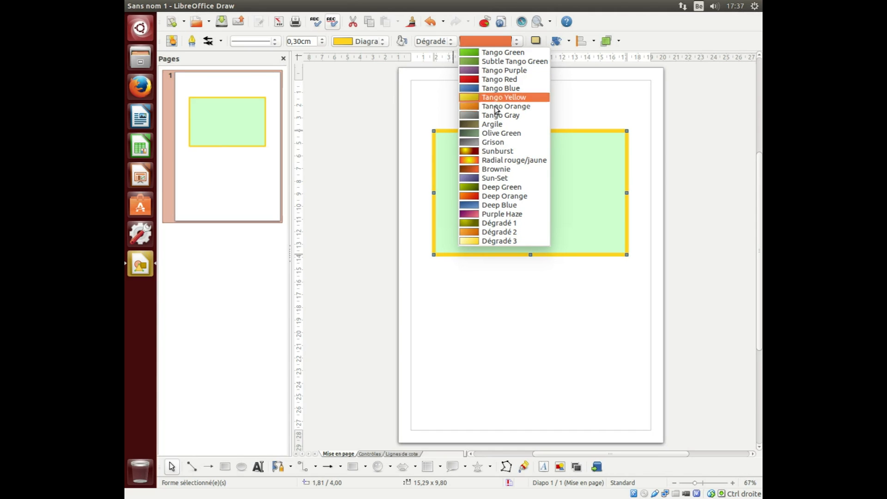
{"action": "left_click", "coordinate": [500, 133]}
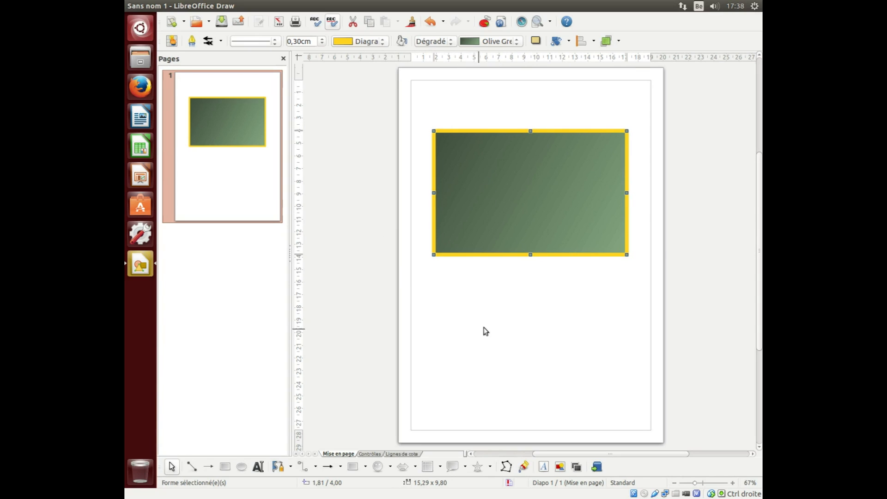
Rotate the rectangle slightly counterclockwise and skew its upper side to the left
{"action": "scroll", "coordinate": [623, 268], "scroll_direction": "up", "scroll_amount": 1}
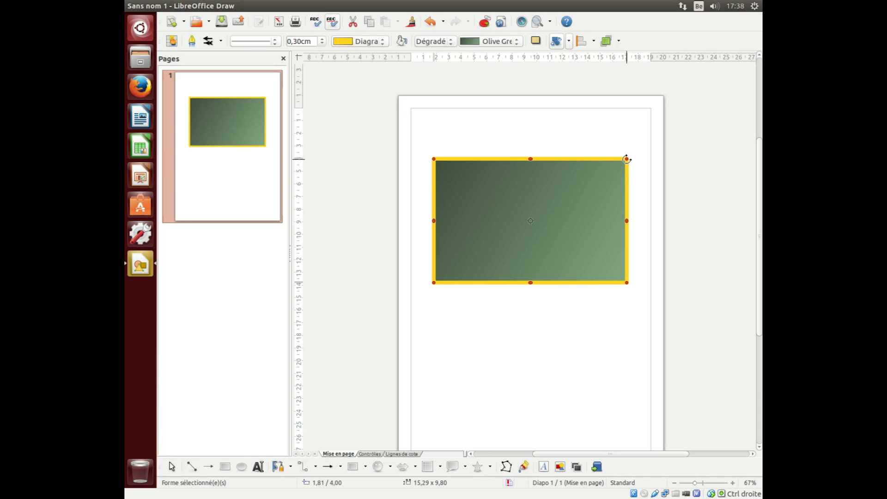
{"action": "left_click_drag", "start_coordinate": [626, 160], "coordinate": [612, 123]}
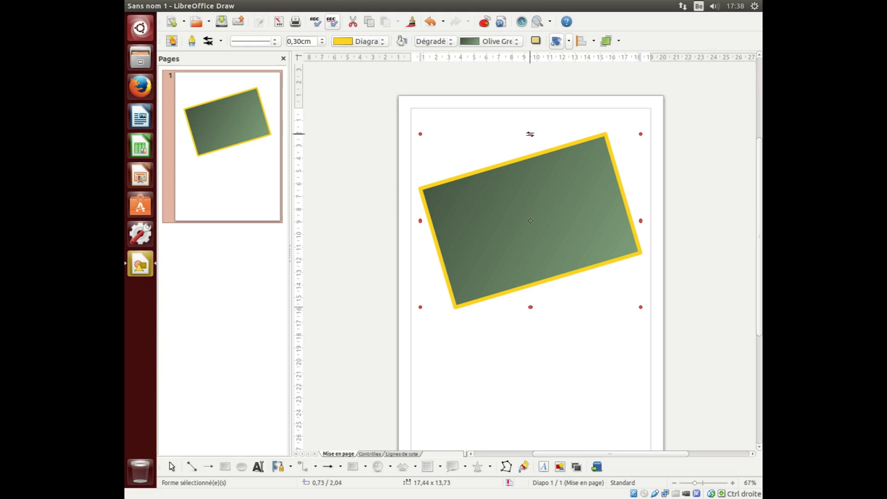
{"action": "left_click_drag", "start_coordinate": [529, 134], "coordinate": [496, 135]}
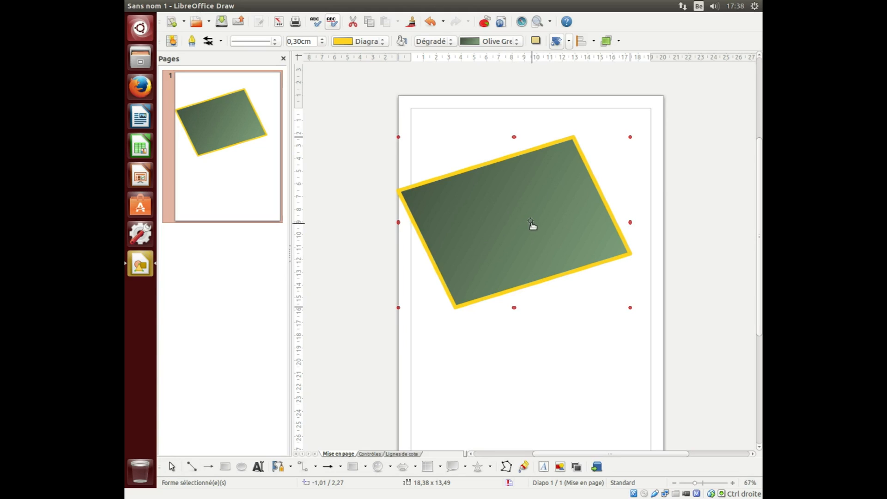
Move the rotation centre to the shape's lower-left corner and rotate the shape clockwise until its base is roughly horizontal
{"action": "left_click_drag", "start_coordinate": [532, 224], "coordinate": [456, 310]}
{"action": "left_click_drag", "start_coordinate": [629, 137], "coordinate": [661, 198]}
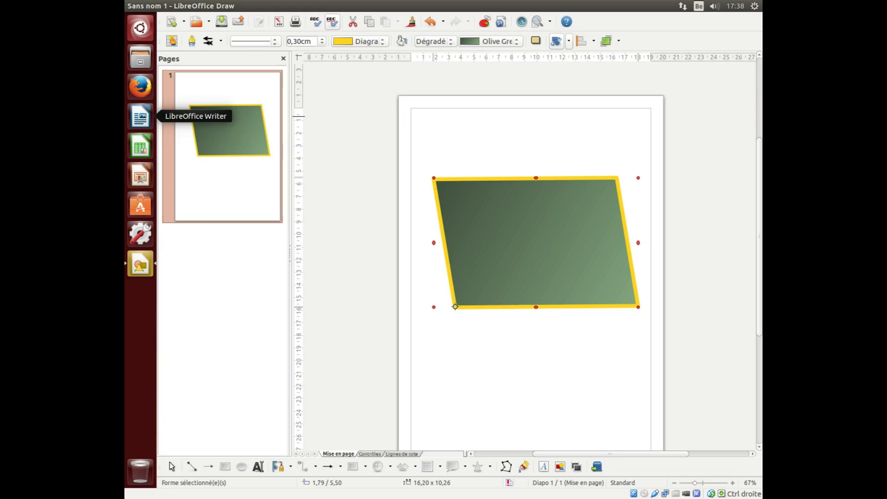
{"action": "left_click", "coordinate": [515, 233]}
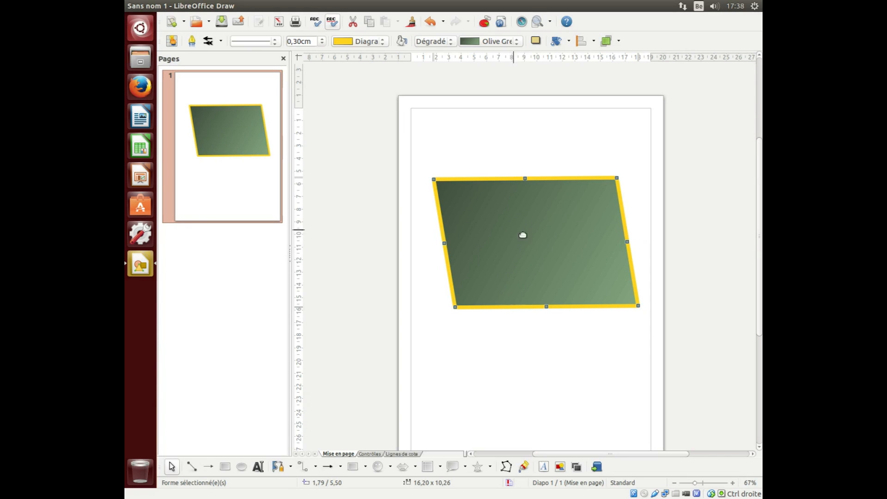
Move the slanted shape up to about -0.4 / -1.3 cm, overlapping the page's upper edge
{"action": "left_click", "coordinate": [634, 302]}
{"action": "left_click_drag", "start_coordinate": [570, 250], "coordinate": [542, 165]}
Draw an arrow line spanning about 13.1 × 4.5 cm, rising to the right below the slanted shape
{"action": "left_click", "coordinate": [172, 466]}
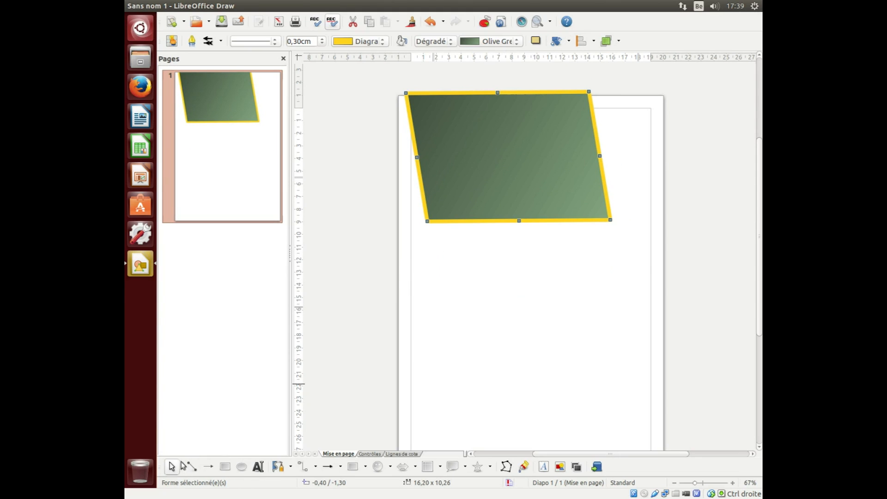
{"action": "left_click", "coordinate": [210, 467]}
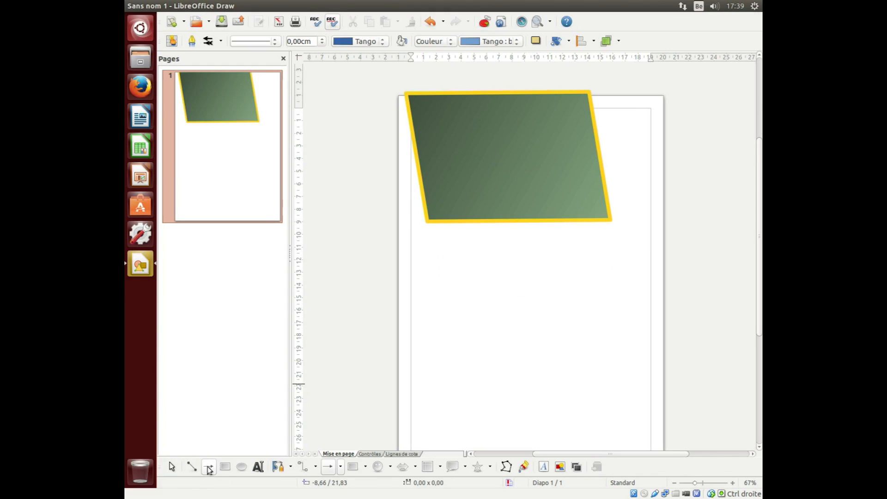
{"action": "mouse_move", "coordinate": [443, 322]}
{"action": "left_mouse_down"}
{"action": "mouse_move", "coordinate": [589, 297]}
{"action": "mouse_move", "coordinate": [608, 266]}
{"action": "left_mouse_up"}
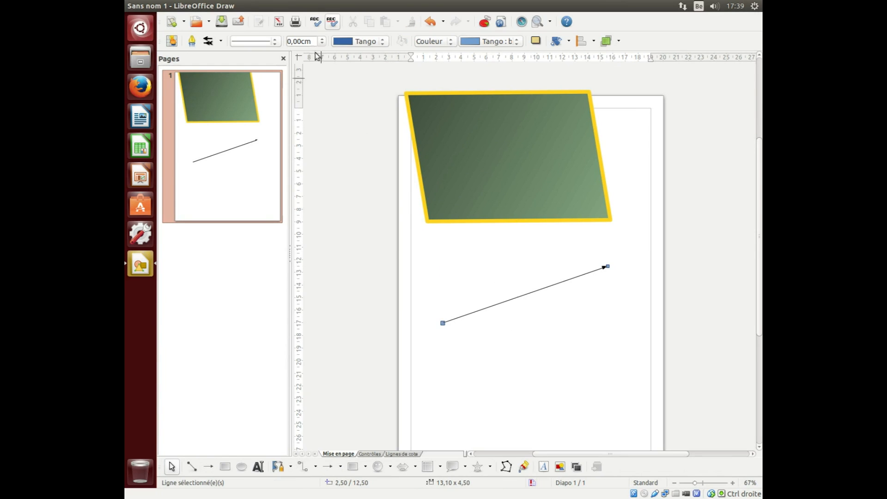
Set the arrow's line width to 0.30 cm and its line colour to Bleu ciel
{"action": "left_click", "coordinate": [323, 39]}
{"action": "left_click", "coordinate": [323, 39]}
{"action": "left_click", "coordinate": [323, 39]}
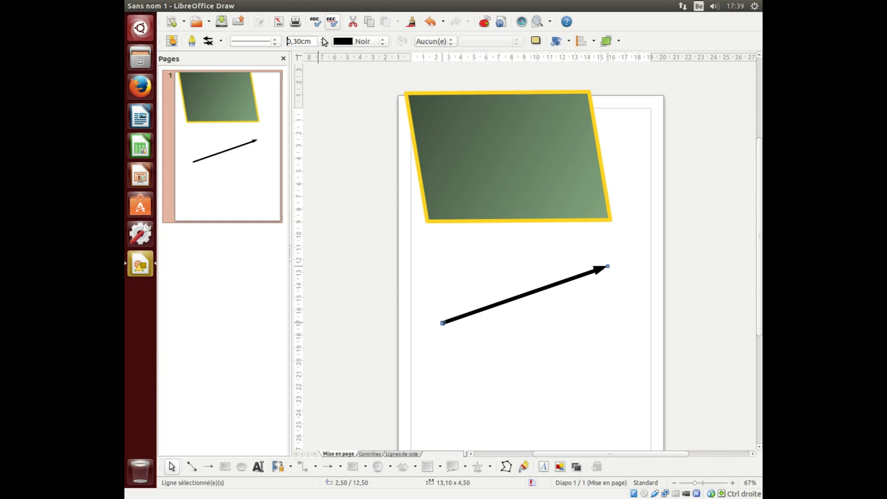
{"action": "left_click", "coordinate": [353, 42]}
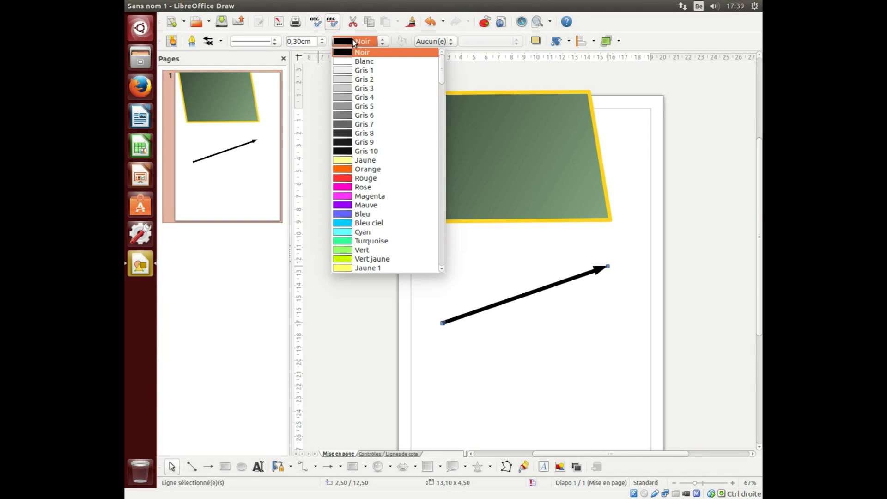
{"action": "left_click", "coordinate": [364, 223]}
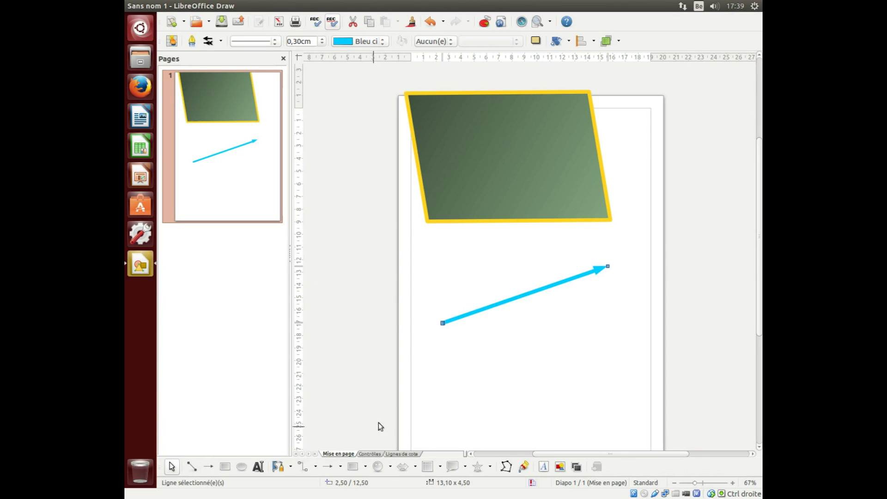
Draw an isosceles triangle about 5.7 × 4.8 cm below the arrow's head
{"action": "left_click", "coordinate": [366, 469]}
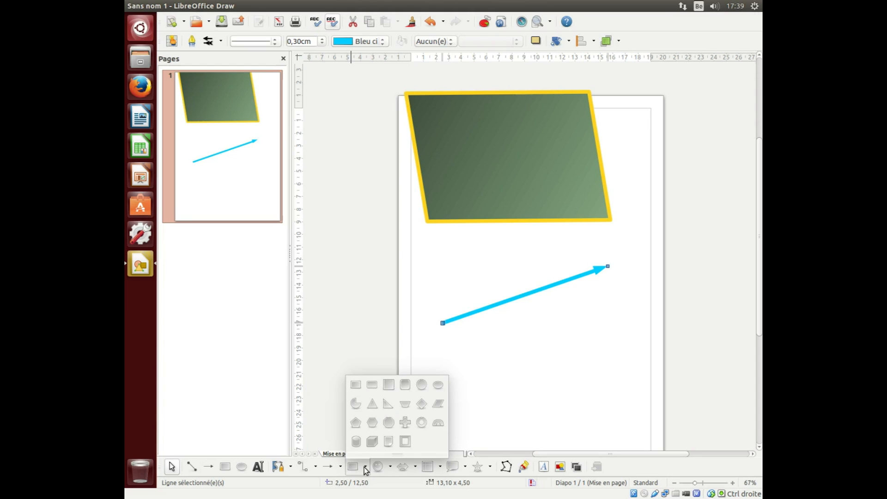
{"action": "left_click", "coordinate": [372, 404]}
{"action": "left_click_drag", "start_coordinate": [537, 323], "coordinate": [610, 383]}
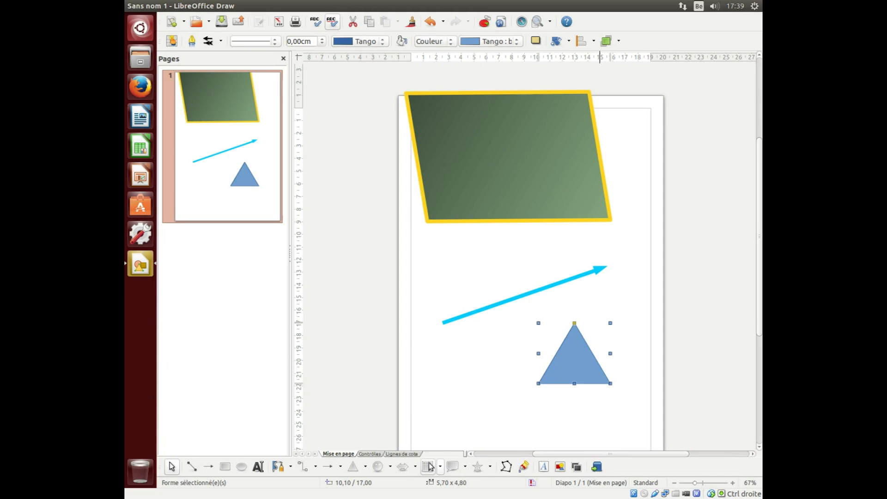
Draw a rounded rectangular callout about 5.9 × 5.4 cm and move it up so it overlaps the middle of the arrow
{"action": "left_click", "coordinate": [452, 467]}
{"action": "left_click_drag", "start_coordinate": [497, 398], "coordinate": [426, 331]}
{"action": "left_click_drag", "start_coordinate": [464, 367], "coordinate": [505, 279]}
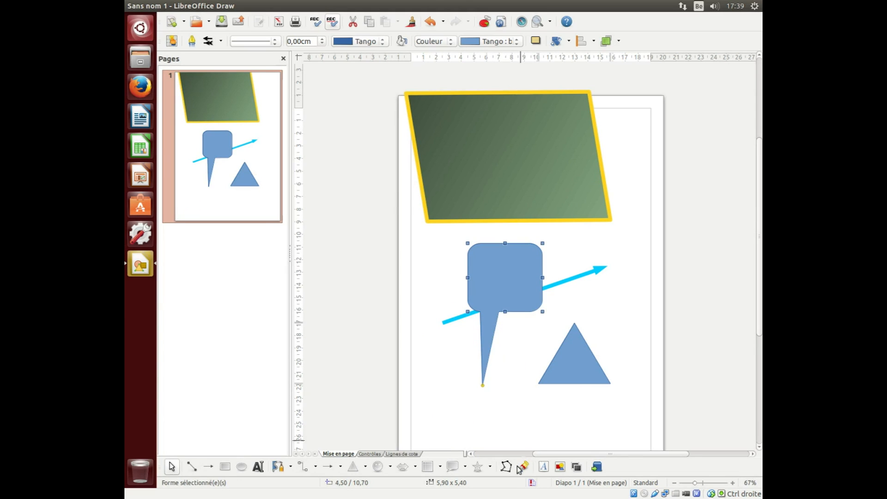
Draw a concave six-point star about 5.9 × 5.4 cm overlapping the upper right of the triangle
{"action": "left_click", "coordinate": [490, 466]}
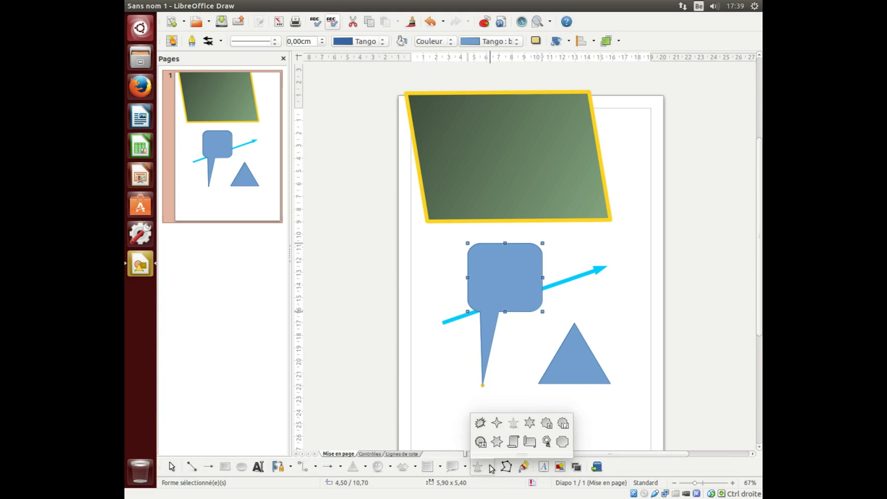
{"action": "left_click", "coordinate": [500, 444]}
{"action": "left_click_drag", "start_coordinate": [606, 317], "coordinate": [645, 357]}
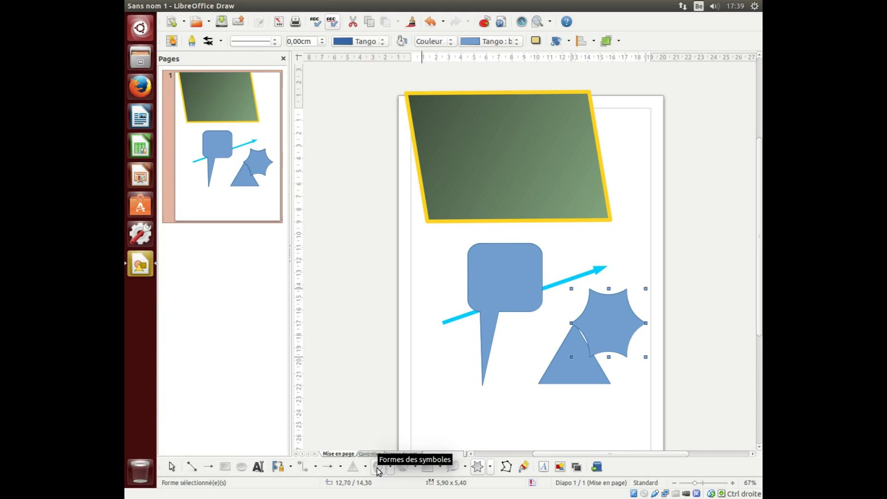
Draw a smiley face about 9.0 × 8.8 cm over the callout, below the slanted shape
{"action": "left_click", "coordinate": [390, 467]}
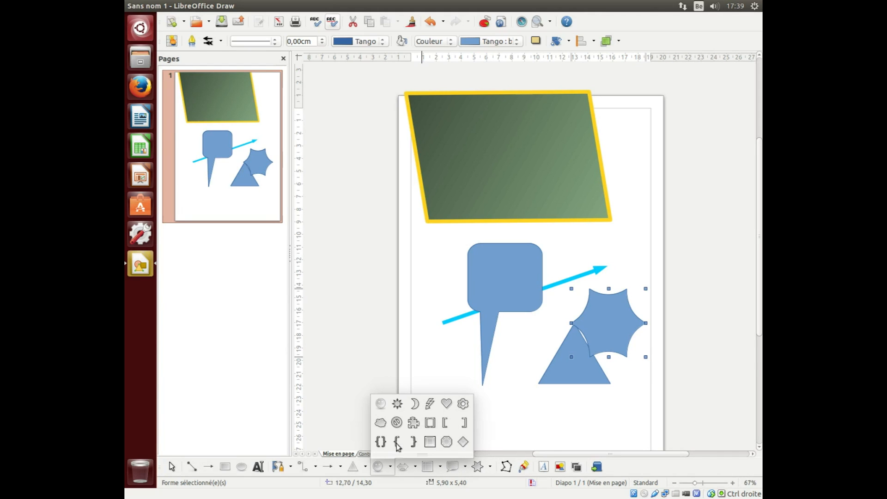
{"action": "left_click", "coordinate": [380, 403]}
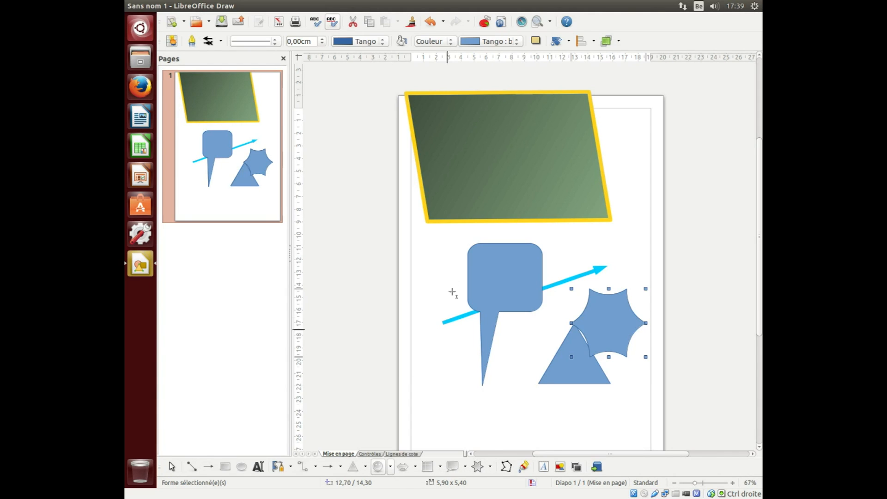
{"action": "left_click_drag", "start_coordinate": [449, 226], "coordinate": [563, 337]}
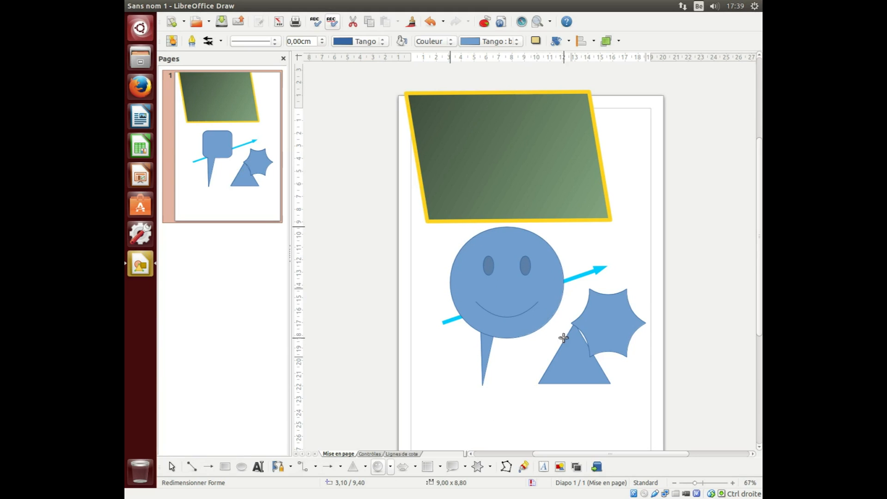
Fill the smiley with Saumon, turn its smile into a frown, and deselect it
{"action": "left_click", "coordinate": [487, 41]}
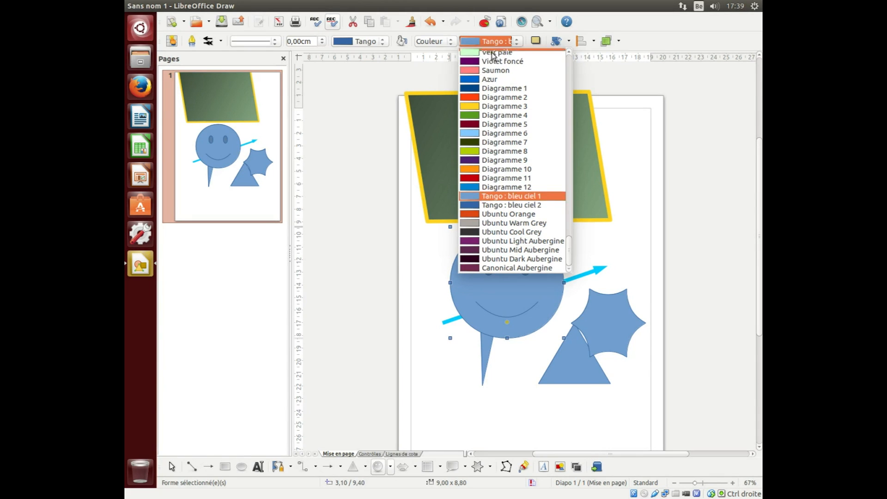
{"action": "left_click", "coordinate": [492, 70]}
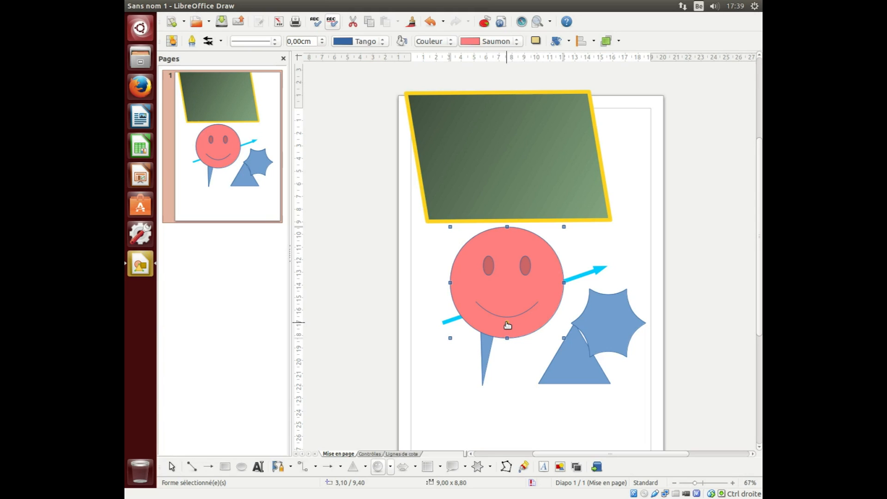
{"action": "left_click_drag", "start_coordinate": [507, 324], "coordinate": [508, 301]}
{"action": "left_click", "coordinate": [415, 398]}
Delete the slanted gradient shape and clear the remaining drawing objects from the page
{"action": "left_click", "coordinate": [512, 137]}
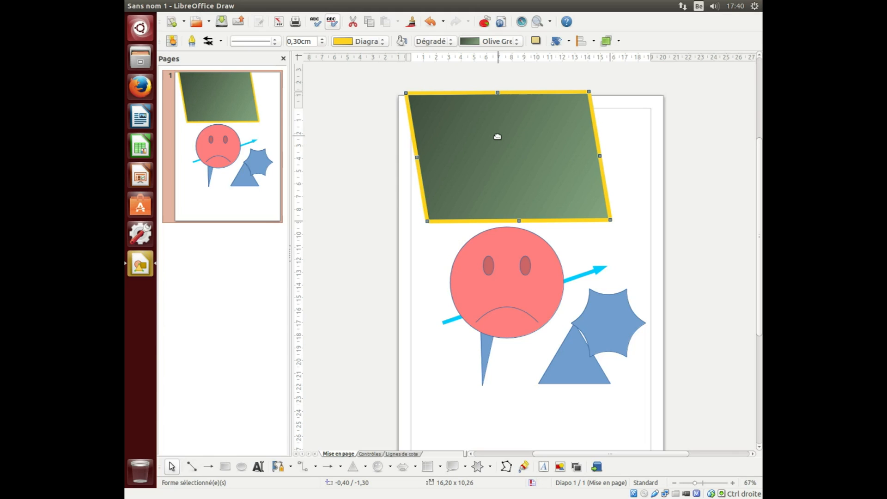
{"action": "key", "text": "Delete"}
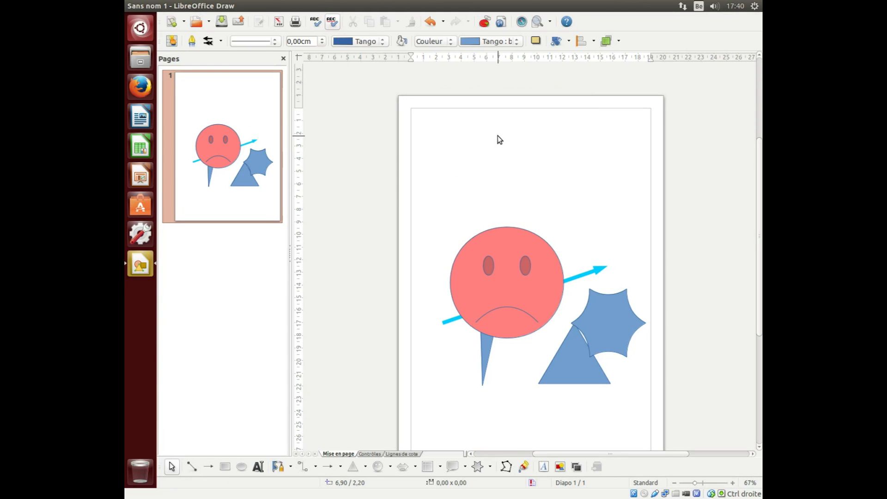
{"action": "left_click_drag", "start_coordinate": [514, 247], "coordinate": [483, 152]}
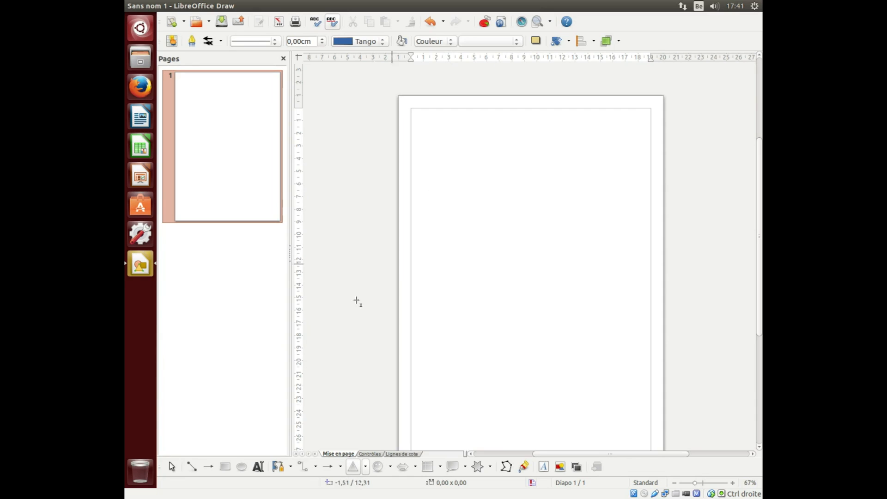
Draw a text frame about 2.8 × 4.5 cm near the page's upper-left corner
{"action": "left_click", "coordinate": [256, 467]}
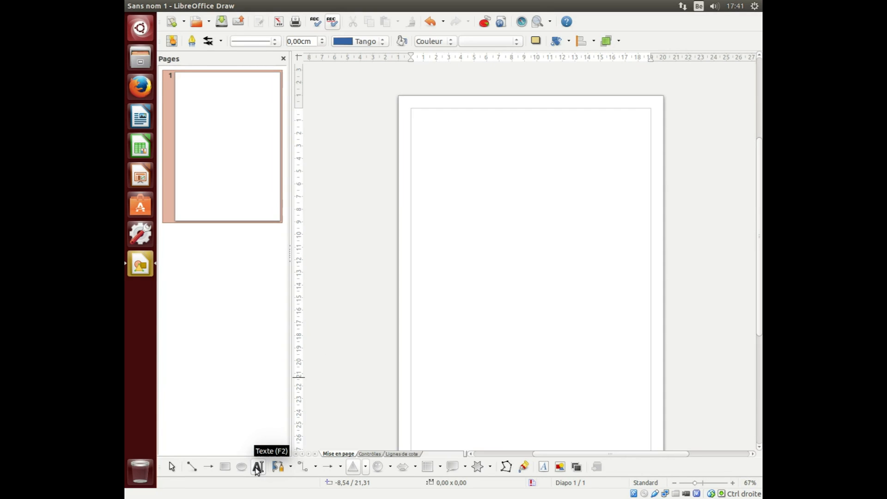
{"action": "left_click", "coordinate": [258, 467]}
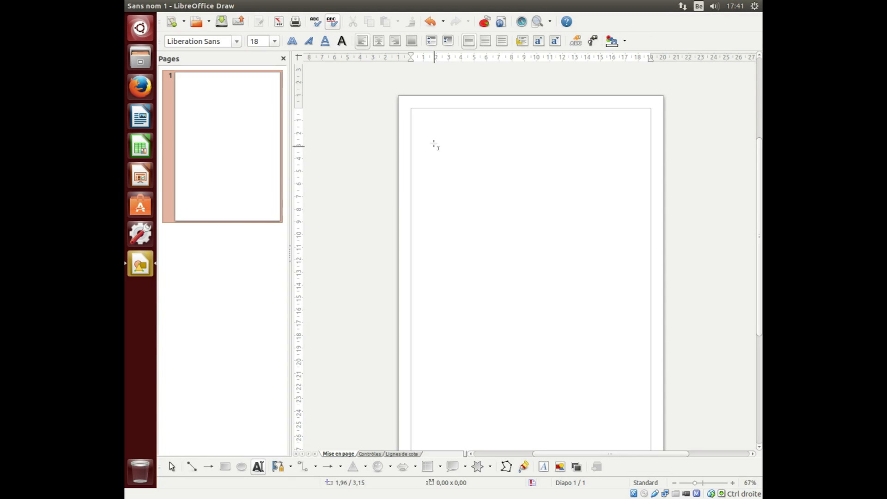
{"action": "left_click_drag", "start_coordinate": [430, 128], "coordinate": [465, 183]}
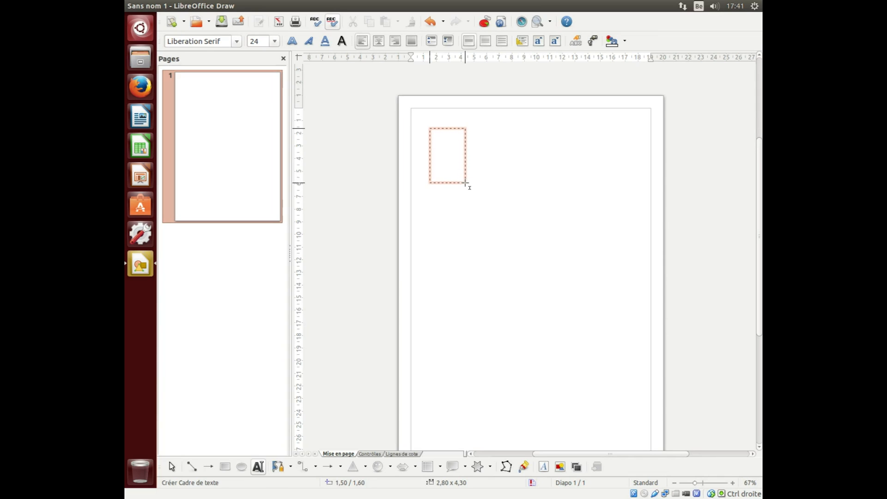
{"action": "left_click_drag", "start_coordinate": [465, 183], "coordinate": [465, 185]}
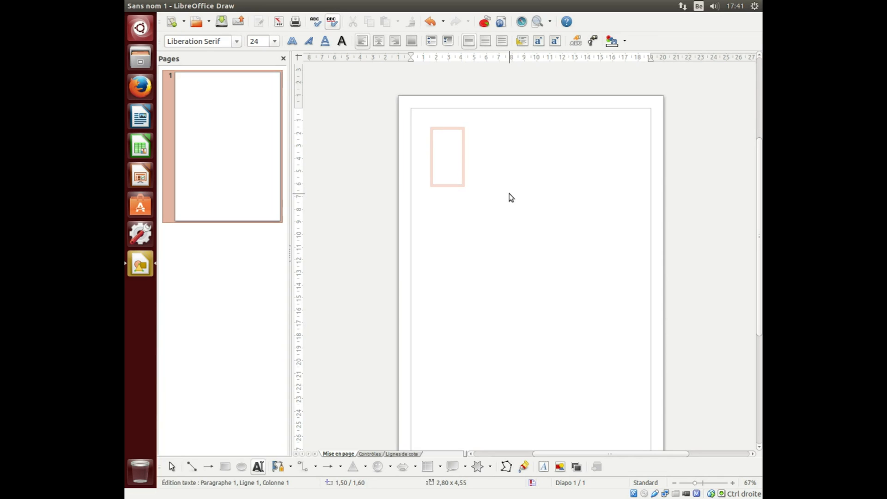
Enter "Je vais pouvoir écrire du texte. Ce texte est contraint" in the frame and widen it to about 3.2 cm
{"action": "type", "text": "Je "}
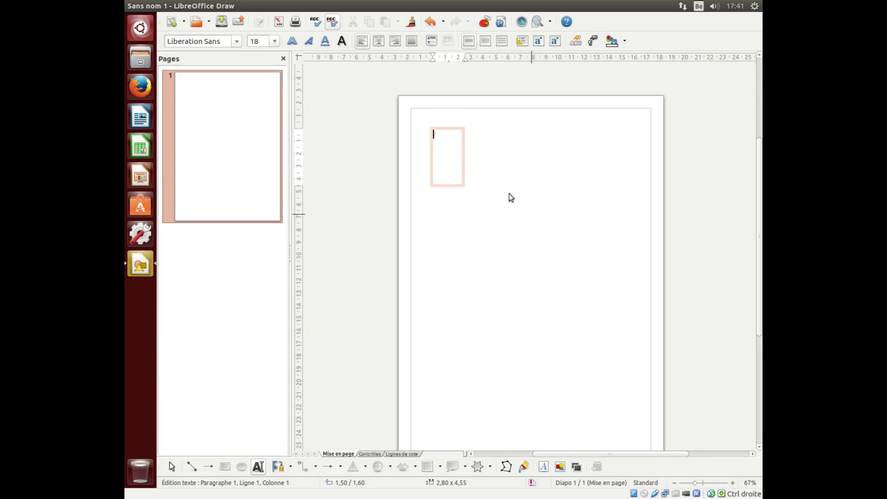
{"action": "type", "text": "vais pouvoir écrir"}
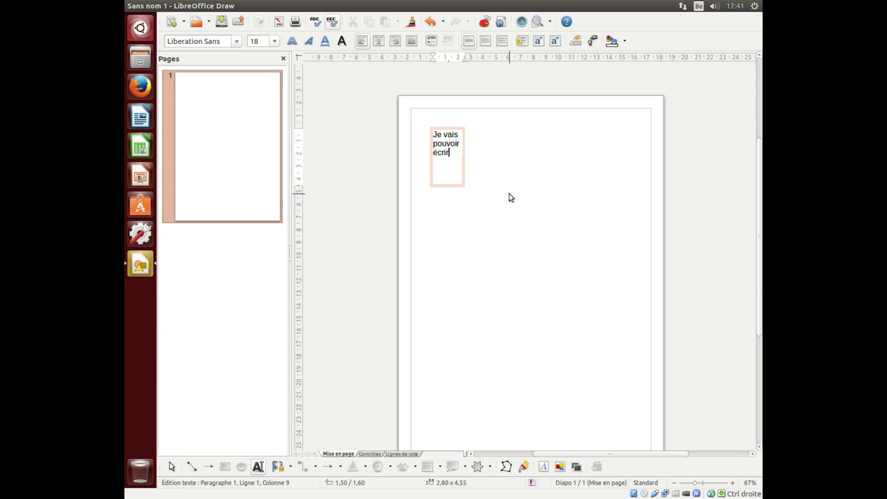
{"action": "type", "text": "e du texte. Ce texte est "}
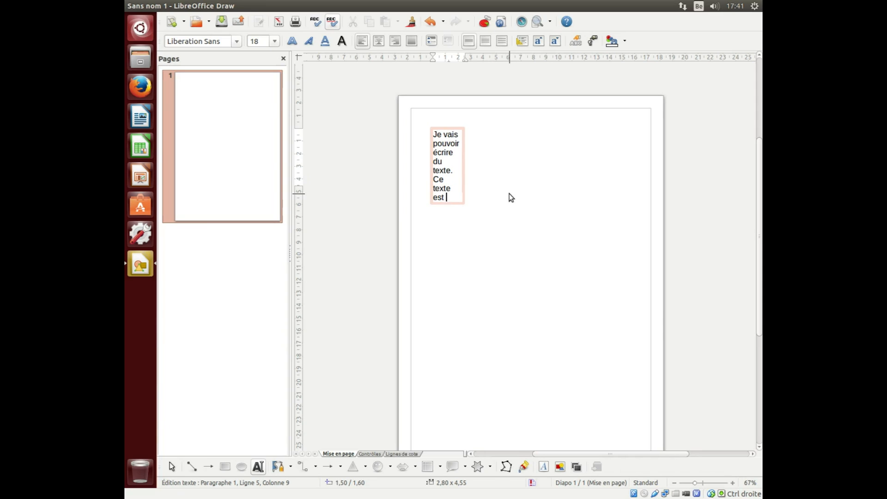
{"action": "type", "text": "contraint"}
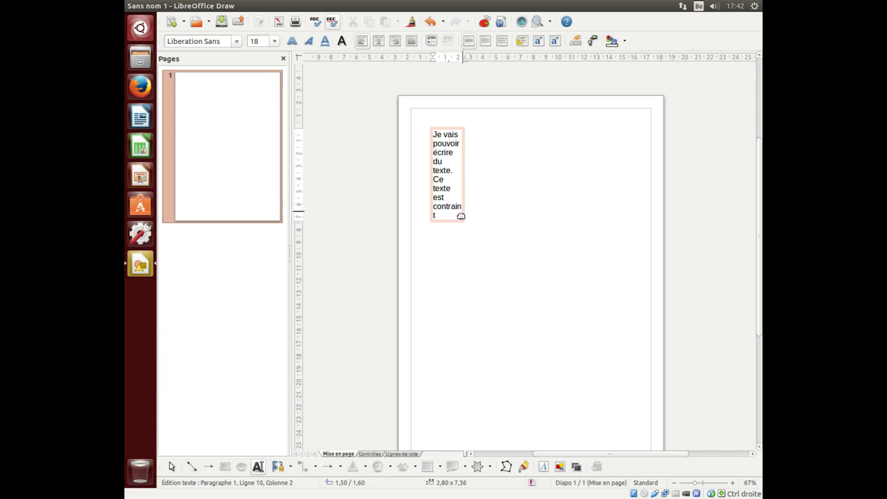
{"action": "left_click", "coordinate": [462, 174]}
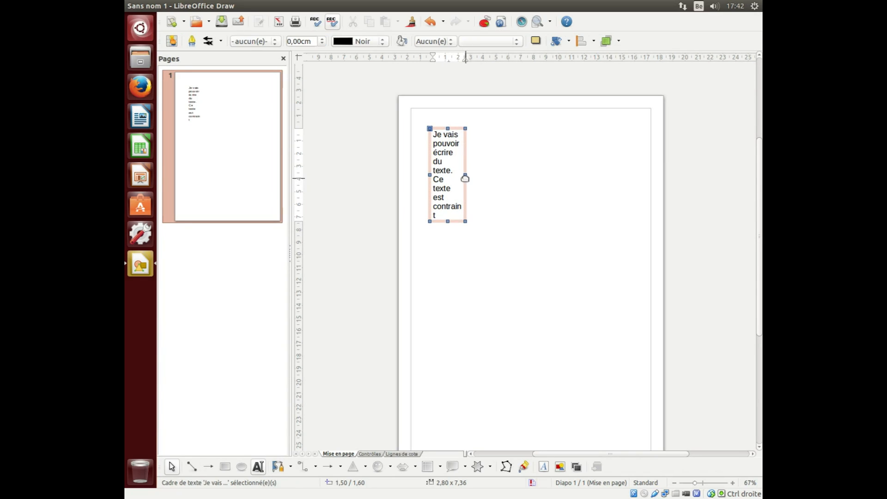
{"action": "left_click_drag", "start_coordinate": [466, 176], "coordinate": [471, 176]}
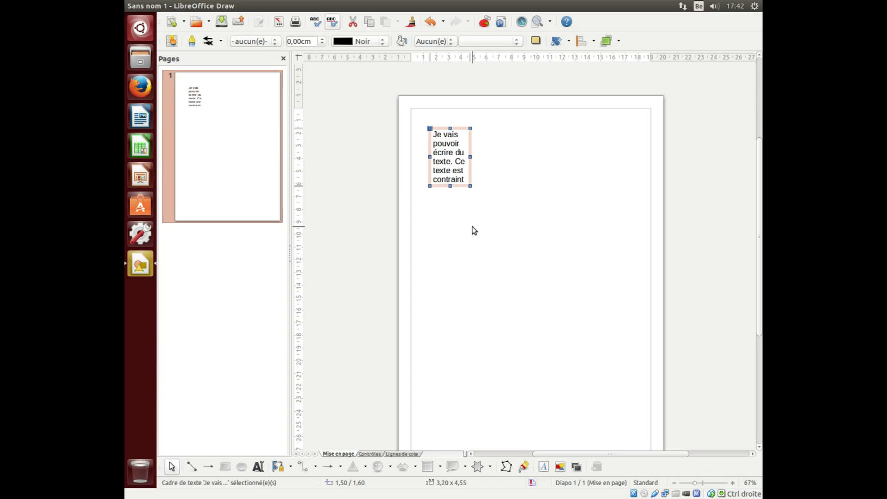
Place a free text without a drawn frame to the right of the first text, reading "Et je peux écrire"
{"action": "left_click", "coordinate": [258, 466]}
{"action": "scroll", "coordinate": [497, 147], "scroll_direction": "down", "scroll_amount": 1}
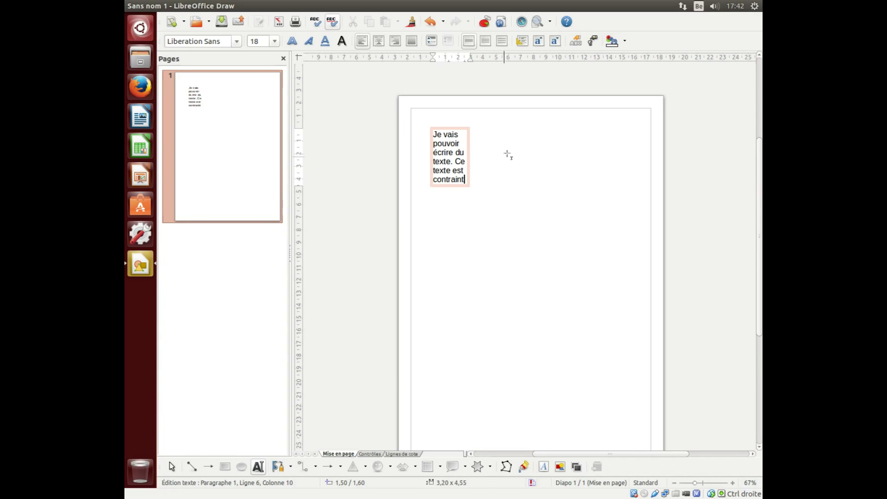
{"action": "left_click", "coordinate": [499, 135]}
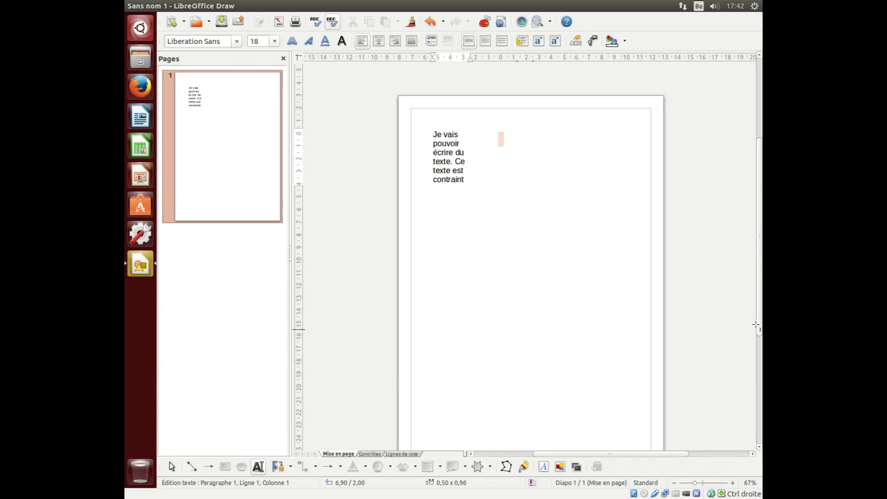
{"action": "type", "text": "Et jk"}
{"action": "key", "text": "BackSpace"}
{"action": "type", "text": "e peux écrire"}
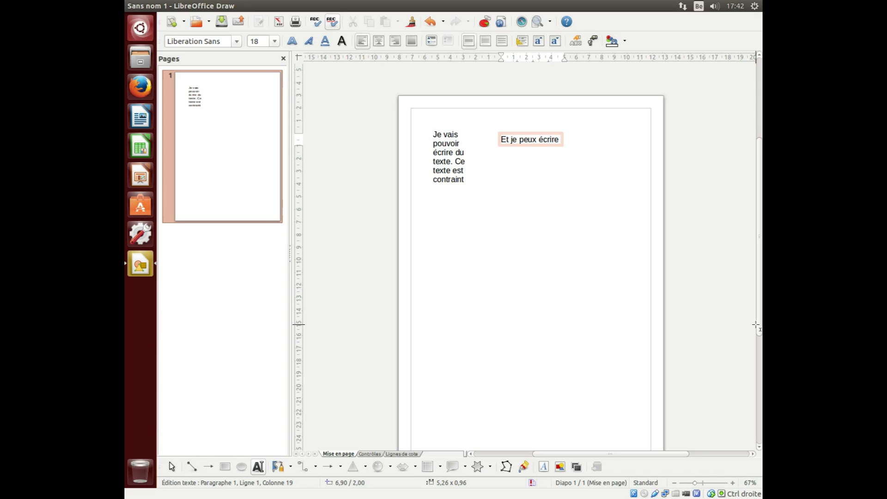
{"action": "key", "text": "Return"}
{"action": "type", "text": "si"}
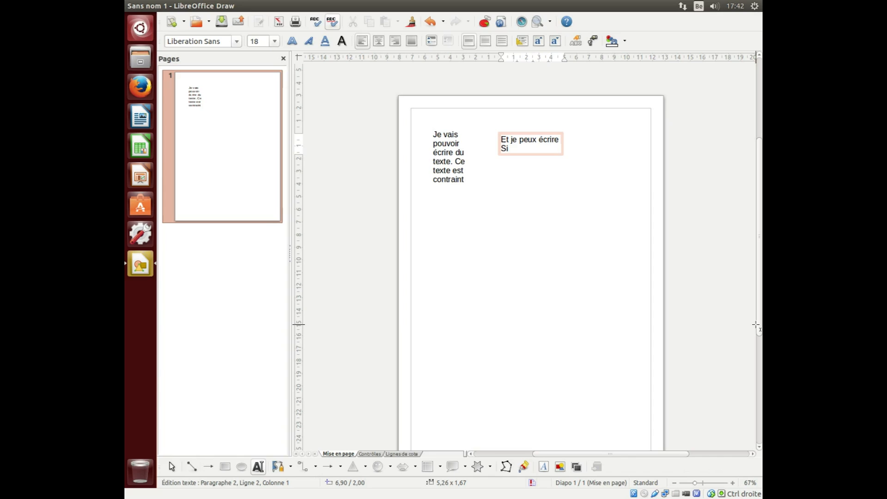
{"action": "key", "text": "BackSpace"}
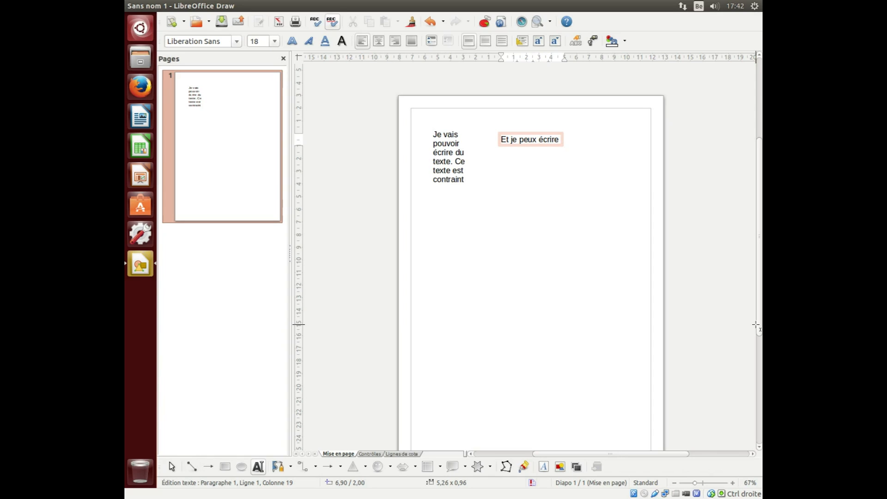
Insert a line break within the same paragraph after "Et je peux écrire" and enter "et j'écris"
{"action": "key", "text": "shift+Return"}
{"action": "type", "text": "et j’écris"}
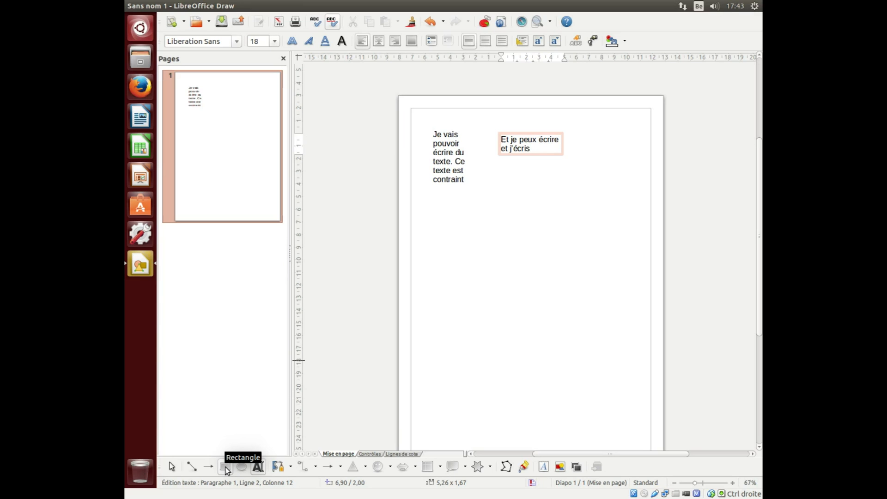
Draw a rectangle about 11.4 × 7.3 cm below the two texts and enter "Je peux également écrire..." inside it
{"action": "left_click", "coordinate": [226, 467]}
{"action": "left_click_drag", "start_coordinate": [436, 203], "coordinate": [583, 292]}
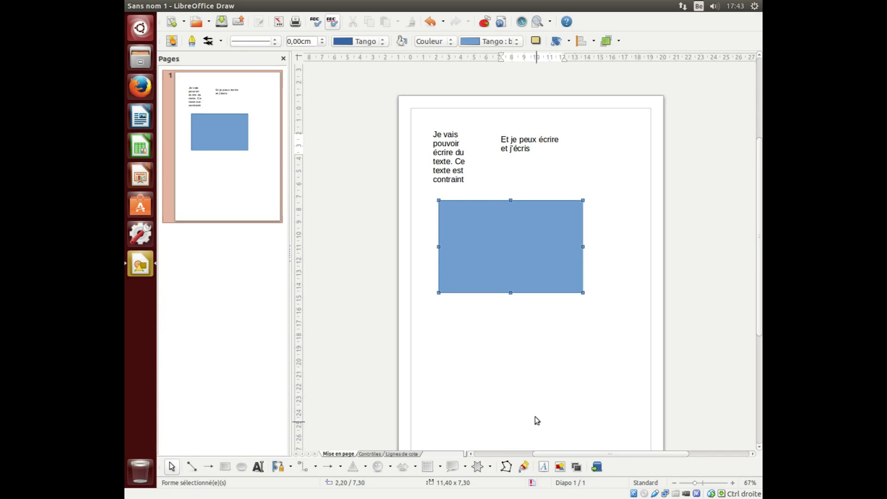
{"action": "left_click", "coordinate": [511, 240]}
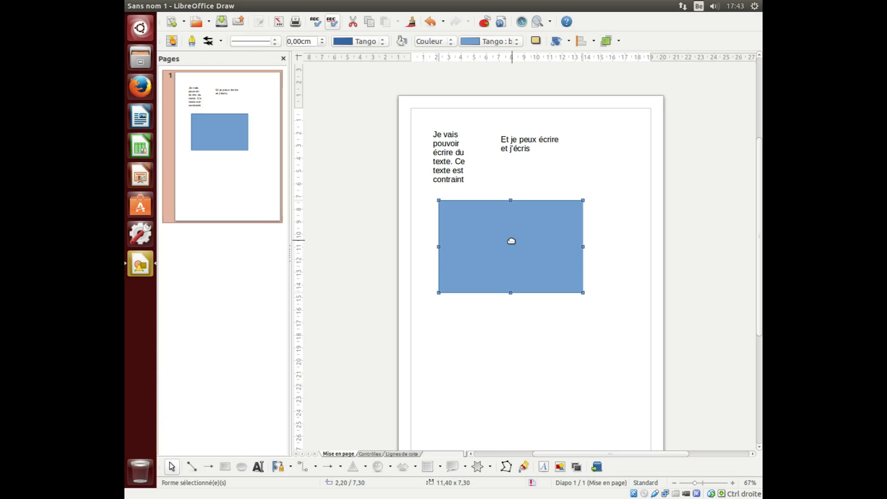
{"action": "double_click", "coordinate": [510, 241]}
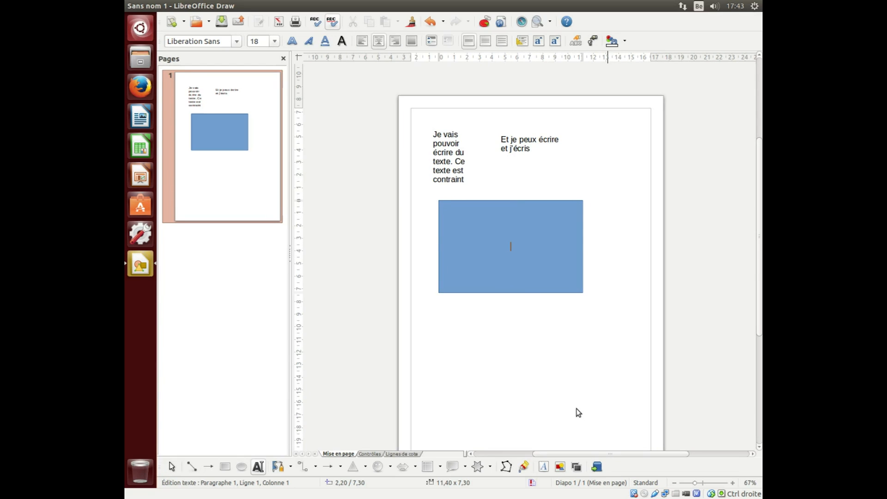
{"action": "type", "text": "Je peux également écrire..."}
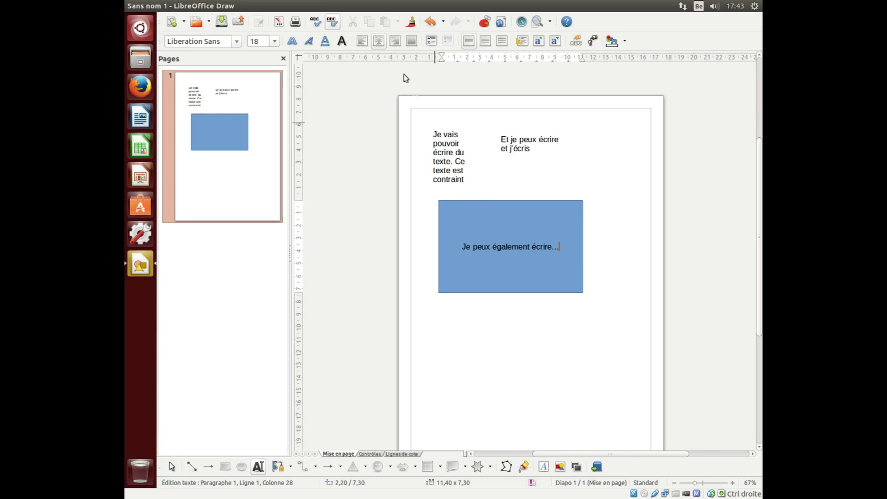
Try left and right alignment on the rectangle's text and set it back to centred
{"action": "left_click", "coordinate": [363, 41]}
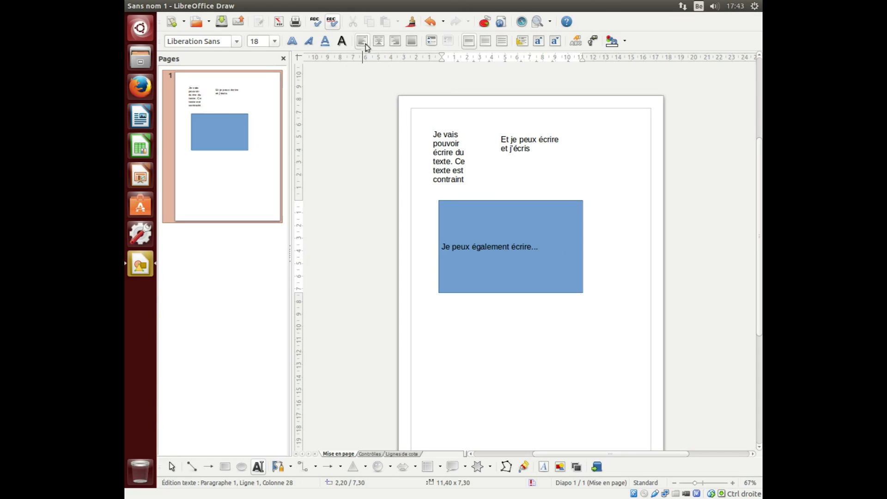
{"action": "left_click", "coordinate": [395, 41]}
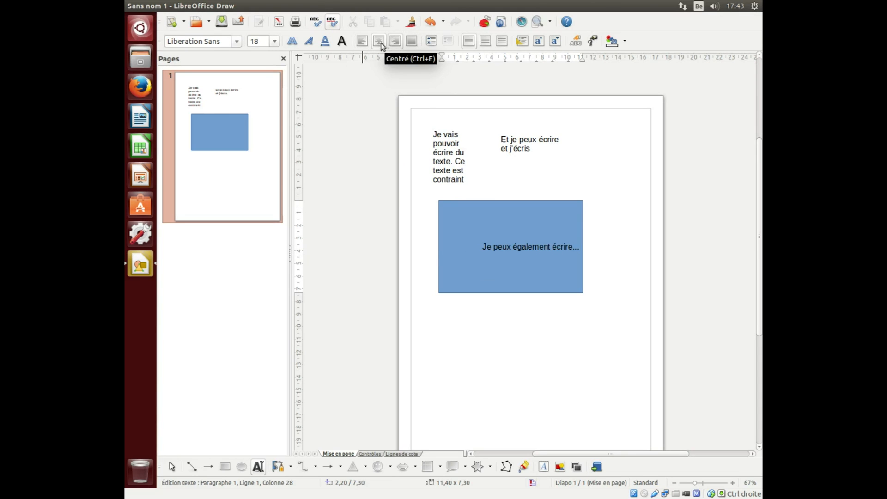
{"action": "left_click", "coordinate": [379, 42]}
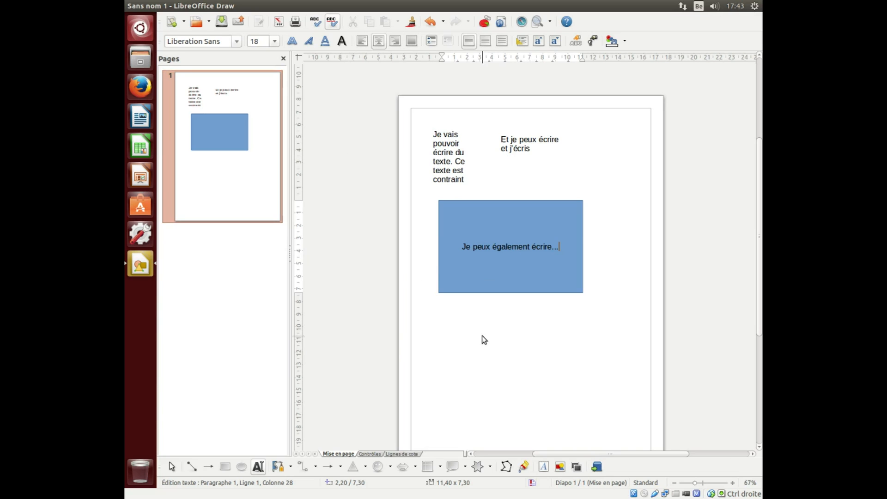
Draw a horizontal double-headed block arrow about 7.5 × 4.5 cm and place it just below the rectangle
{"action": "left_click", "coordinate": [403, 467]}
{"action": "mouse_move", "coordinate": [478, 330]}
{"action": "left_mouse_down"}
{"action": "mouse_move", "coordinate": [576, 374]}
{"action": "mouse_move", "coordinate": [573, 387]}
{"action": "left_mouse_up"}
{"action": "left_click_drag", "start_coordinate": [535, 362], "coordinate": [519, 342]}
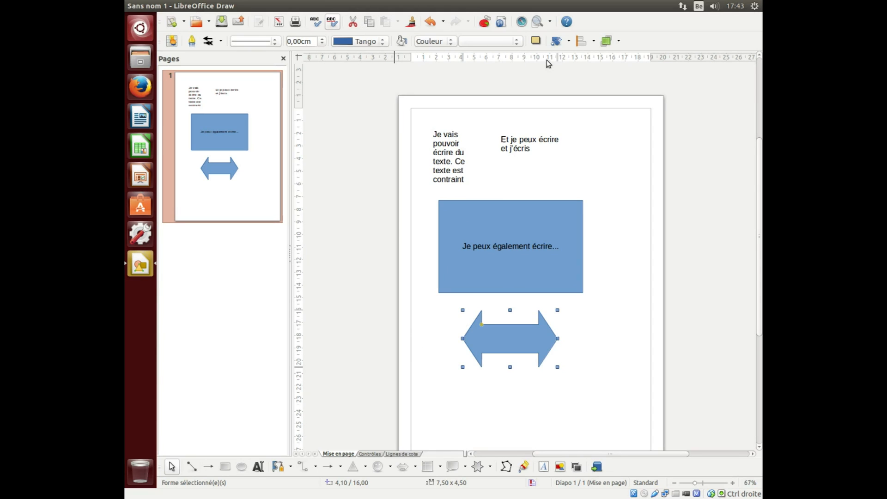
Set the rectangle's outline to a width of 0,20 cm and the colour Diagramme 10
{"action": "left_click", "coordinate": [459, 215]}
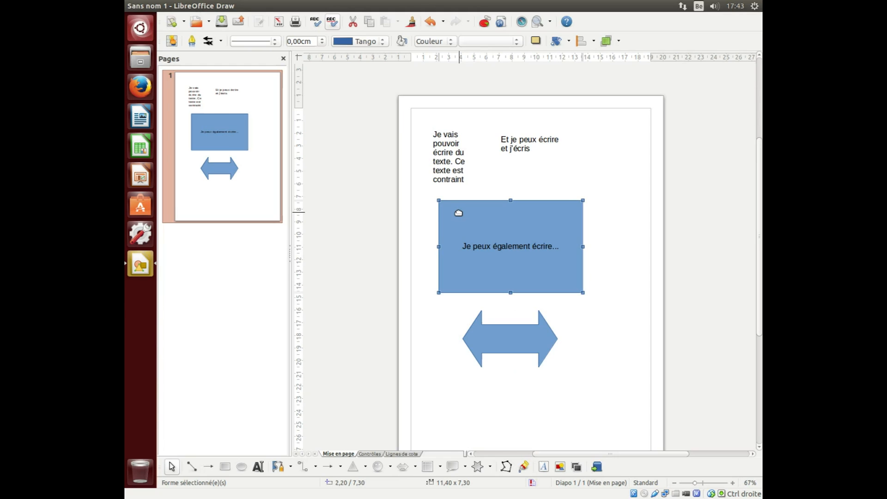
{"action": "right_click", "coordinate": [458, 213]}
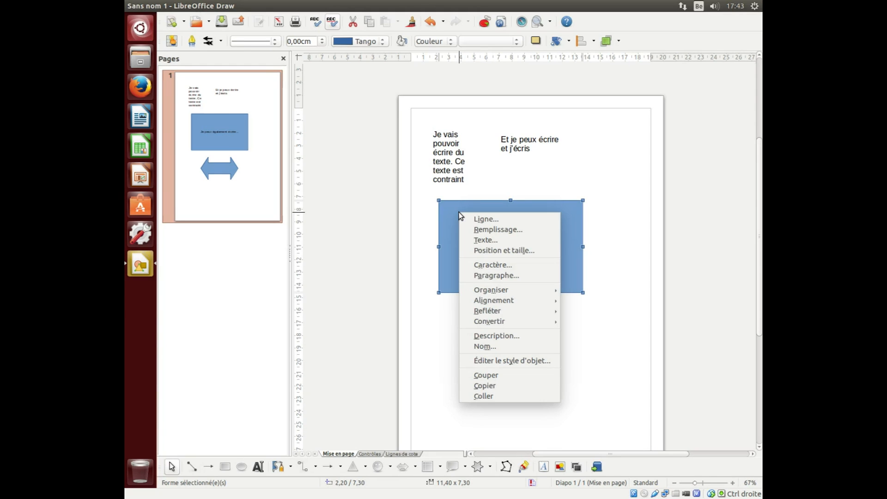
{"action": "left_click", "coordinate": [496, 220]}
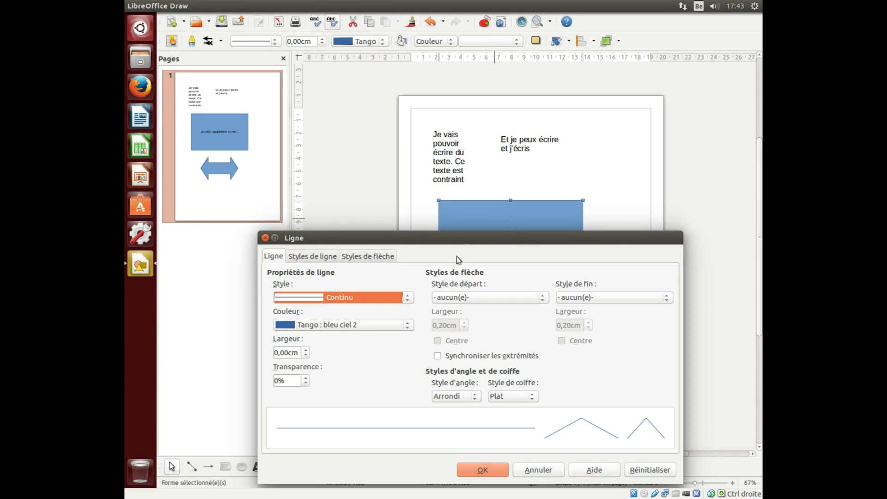
{"action": "left_click", "coordinate": [305, 351]}
{"action": "left_click", "coordinate": [306, 351]}
{"action": "left_click", "coordinate": [335, 326]}
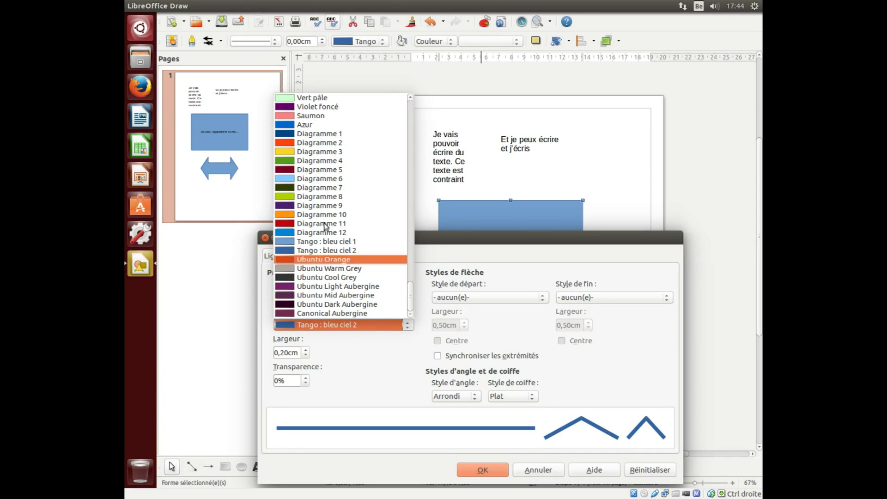
{"action": "left_click", "coordinate": [303, 218]}
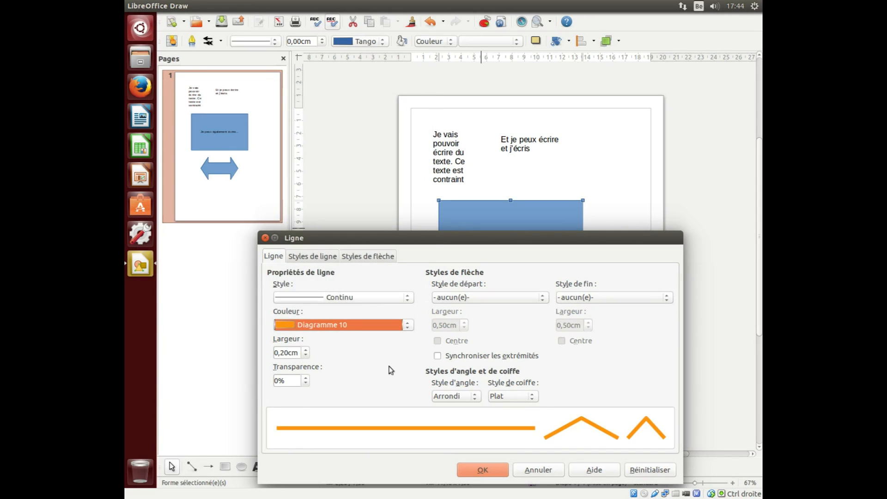
{"action": "left_click", "coordinate": [478, 471]}
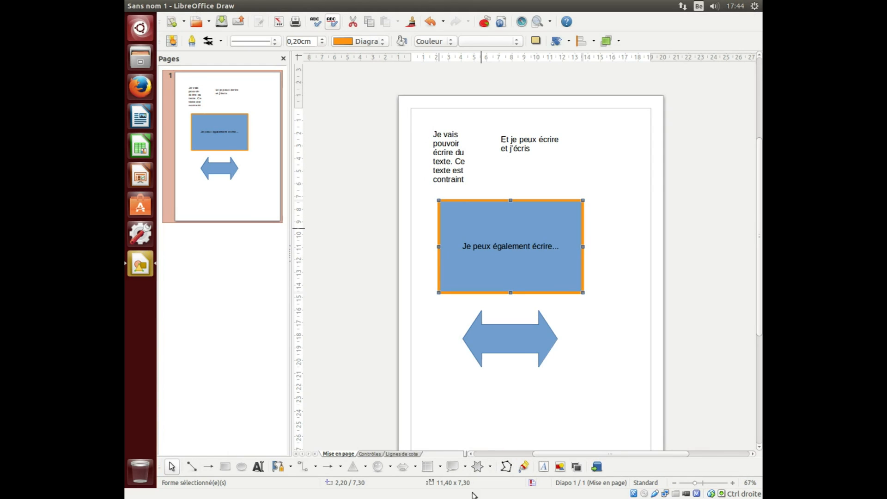
{"action": "right_click", "coordinate": [493, 220]}
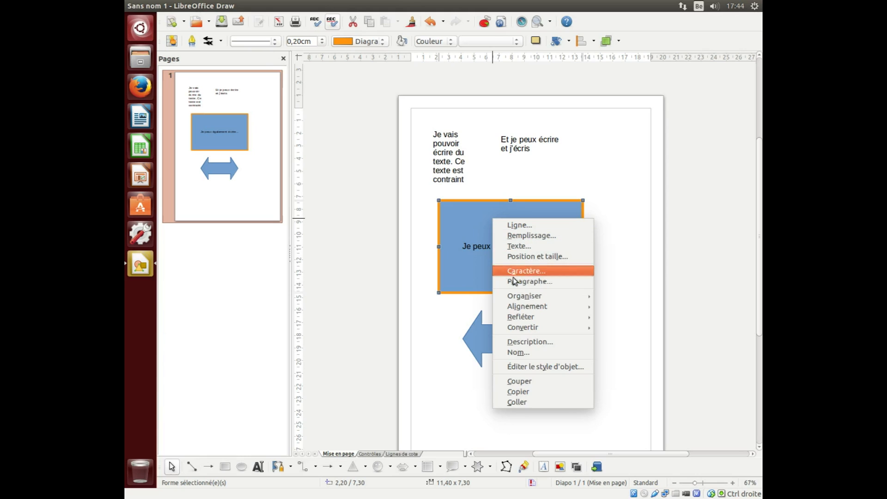
{"action": "left_click", "coordinate": [466, 215]}
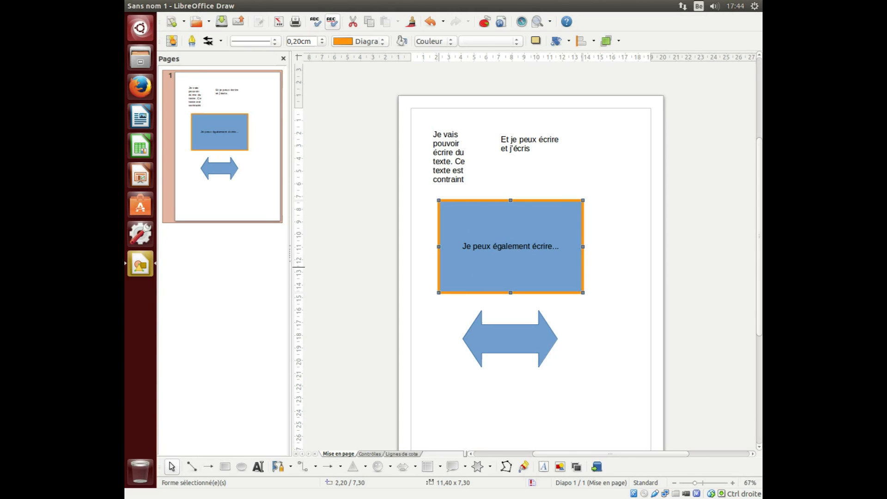
{"action": "left_click", "coordinate": [505, 181]}
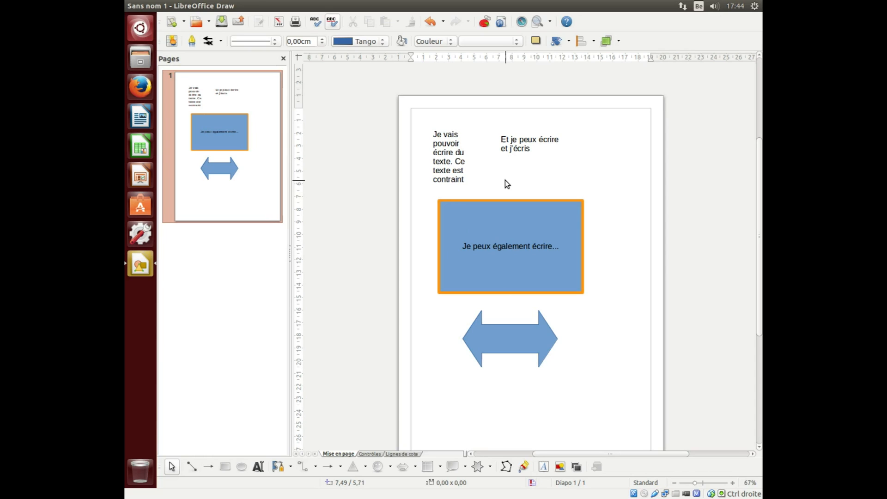
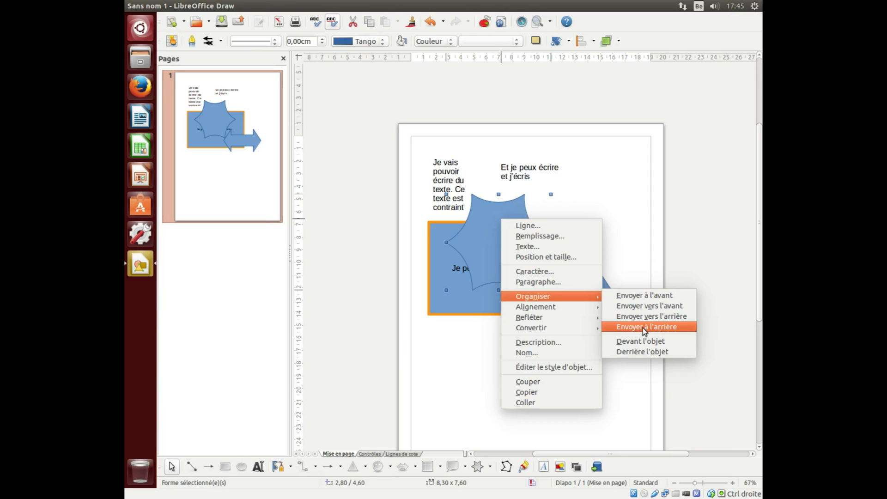
Send the six-pointed star to the back, behind all the other shapes
{"action": "left_click", "coordinate": [642, 327]}
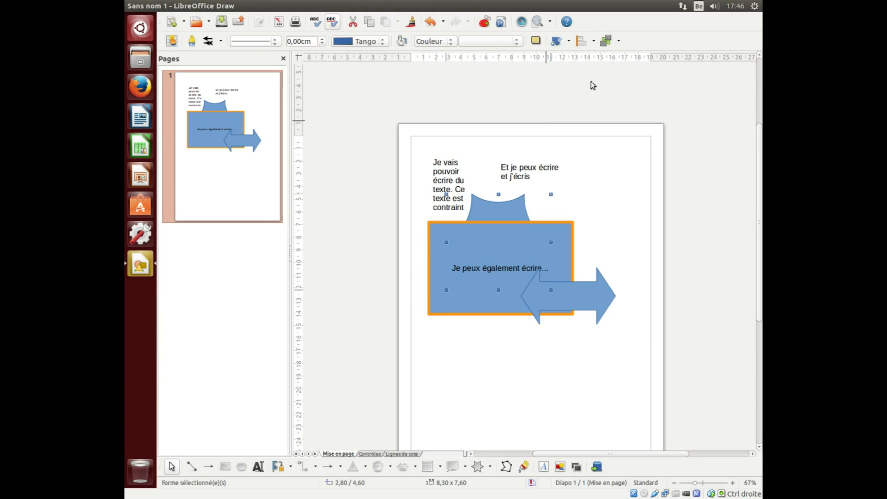
Bring the star to the front and move it slightly up and right, to about 4.3 / 3.5 cm
{"action": "left_click", "coordinate": [618, 41]}
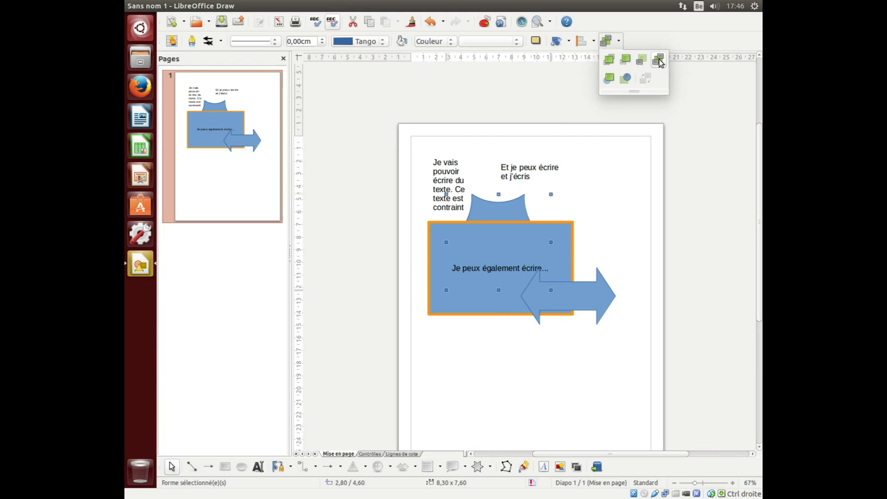
{"action": "left_click", "coordinate": [609, 61]}
{"action": "left_click_drag", "start_coordinate": [500, 240], "coordinate": [519, 225]}
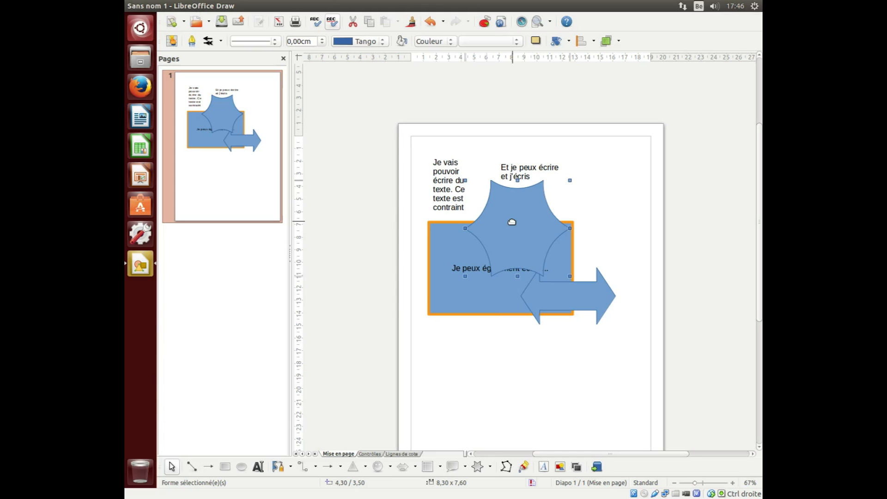
Select all texts and shapes on the page and delete them
{"action": "scroll", "coordinate": [359, 245], "scroll_direction": "down", "scroll_amount": 2}
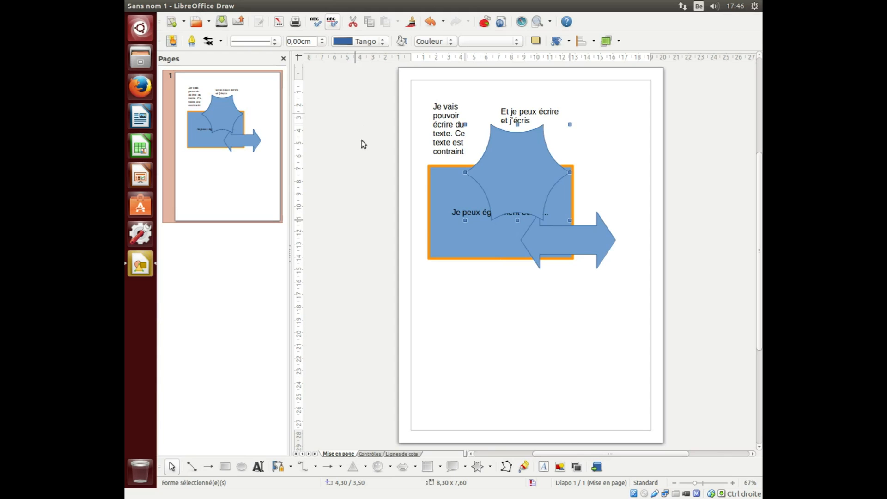
{"action": "left_click", "coordinate": [361, 214]}
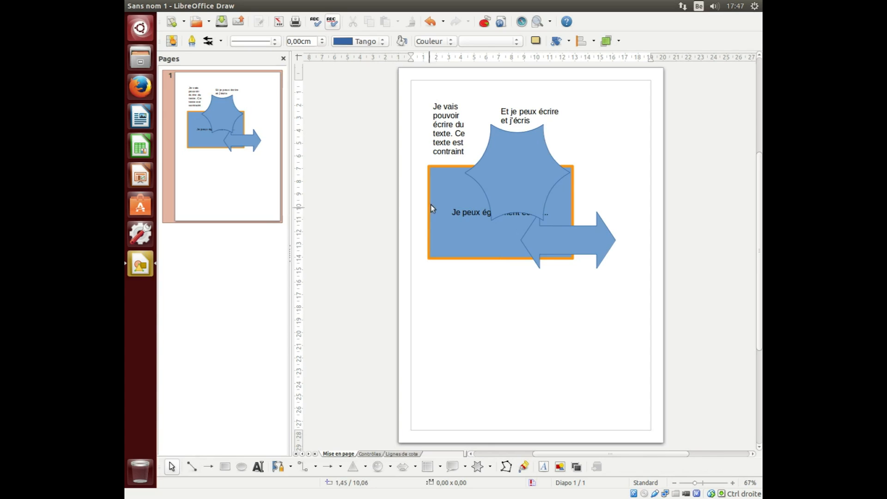
{"action": "mouse_move", "coordinate": [388, 77]}
{"action": "left_mouse_down"}
{"action": "mouse_move", "coordinate": [530, 135]}
{"action": "mouse_move", "coordinate": [639, 288]}
{"action": "left_mouse_up"}
{"action": "key", "text": "Delete"}
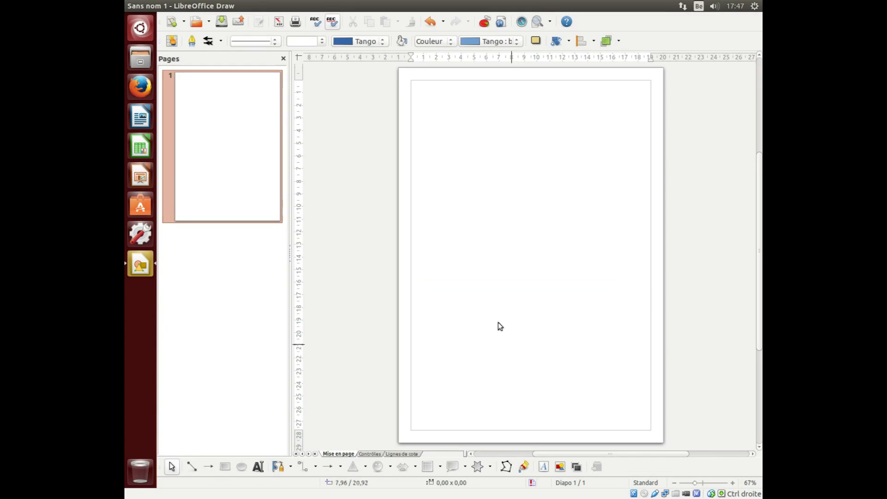
Insert a new layer named "Couche de fond", keeping it visible, printable and unlocked
{"action": "right_click", "coordinate": [400, 456]}
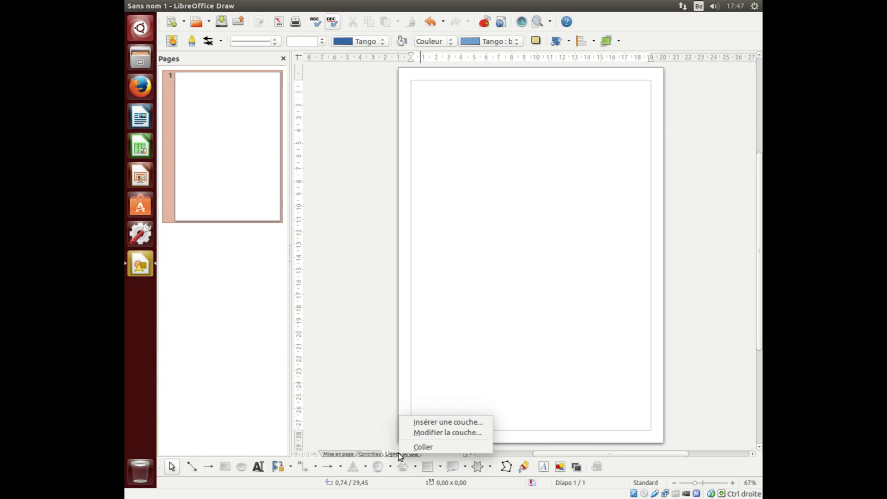
{"action": "left_click", "coordinate": [431, 421]}
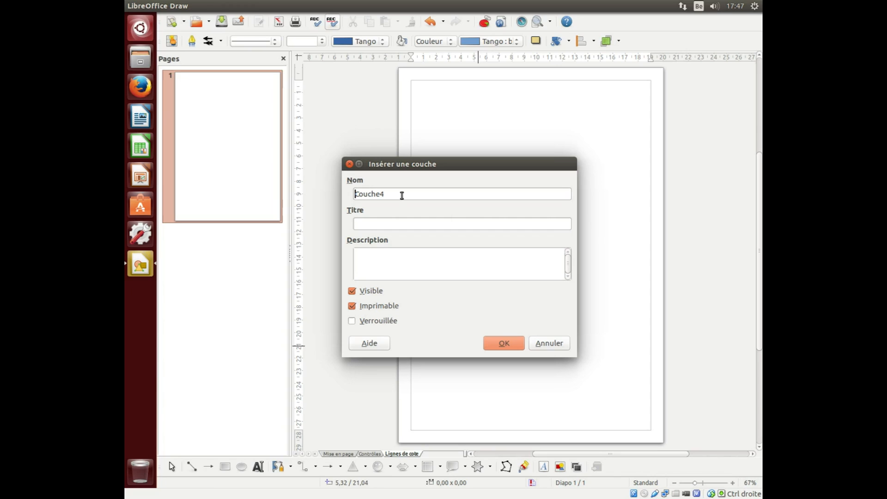
{"action": "double_click", "coordinate": [402, 195]}
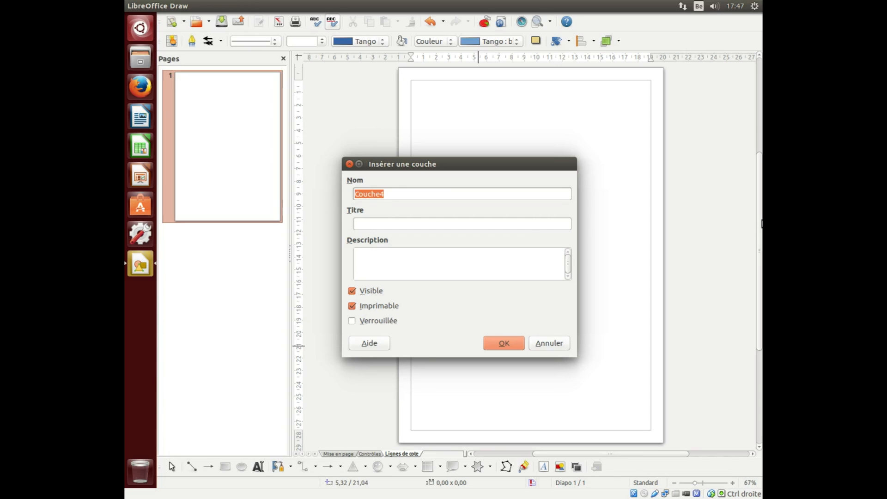
{"action": "type", "text": "Couche de fond"}
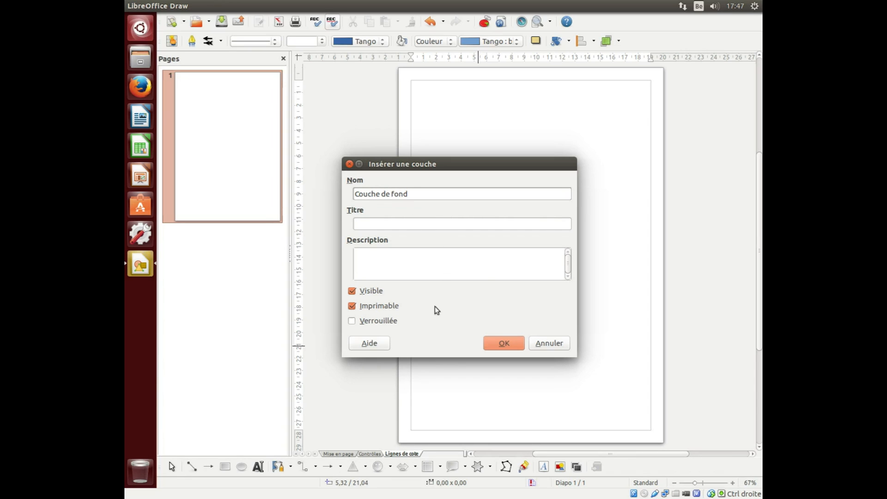
{"action": "left_click", "coordinate": [500, 342]}
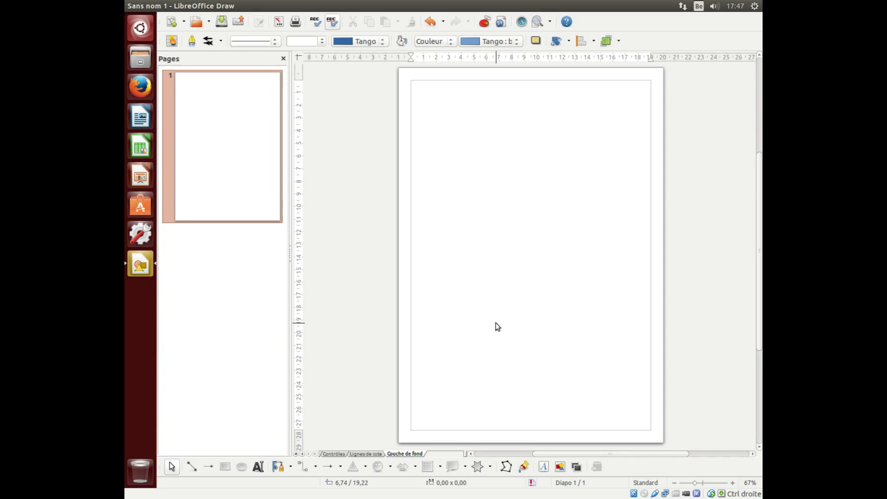
Draw a 21 × 29.7 cm rectangle covering the whole page on the Couche de fond layer
{"action": "scroll", "coordinate": [496, 325], "scroll_direction": "down", "scroll_amount": 1}
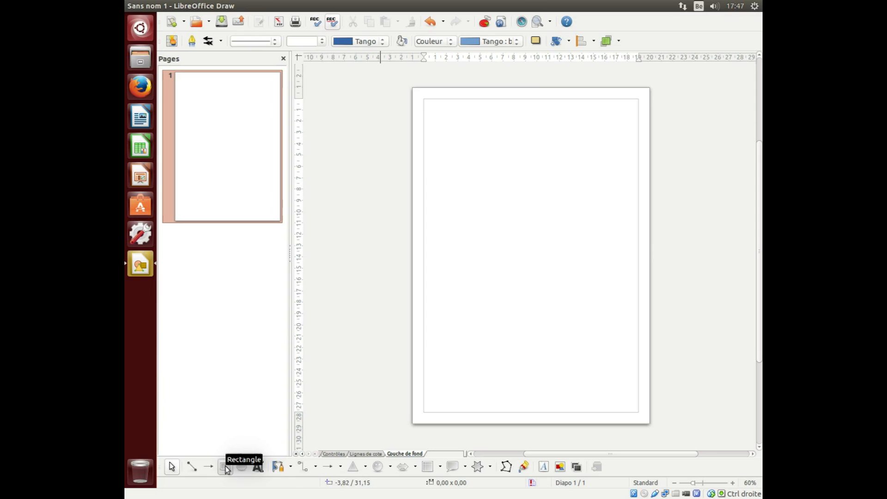
{"action": "left_click", "coordinate": [353, 466]}
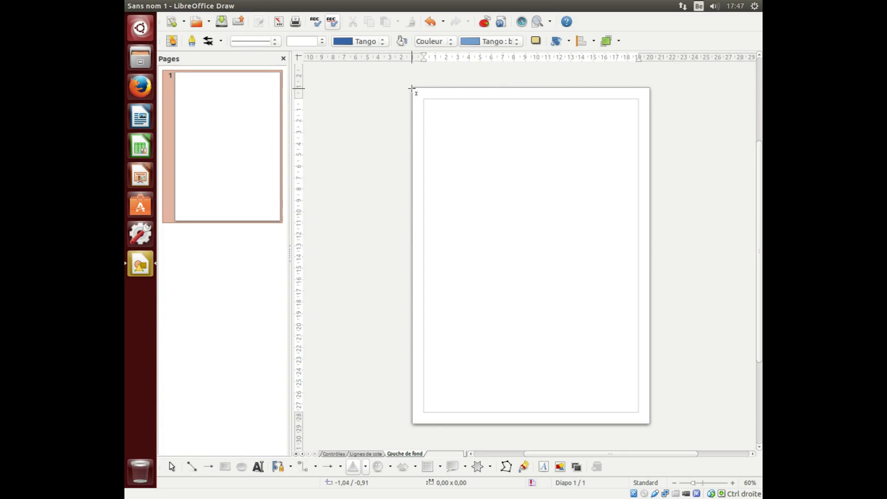
{"action": "mouse_move", "coordinate": [412, 88]}
{"action": "left_mouse_down"}
{"action": "mouse_move", "coordinate": [564, 277]}
{"action": "mouse_move", "coordinate": [629, 412]}
{"action": "mouse_move", "coordinate": [649, 424]}
{"action": "left_mouse_up"}
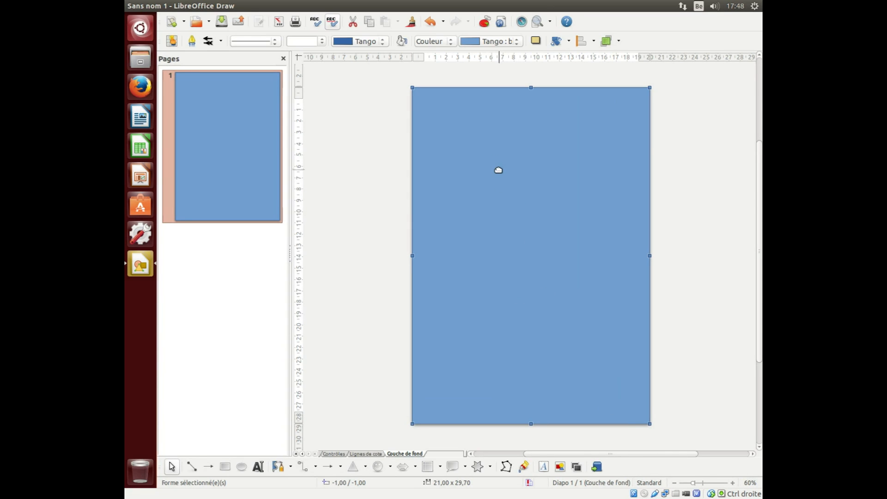
Fill the full-page background rectangle with a yellow Dégradé gradient and deselect it
{"action": "left_click", "coordinate": [488, 41]}
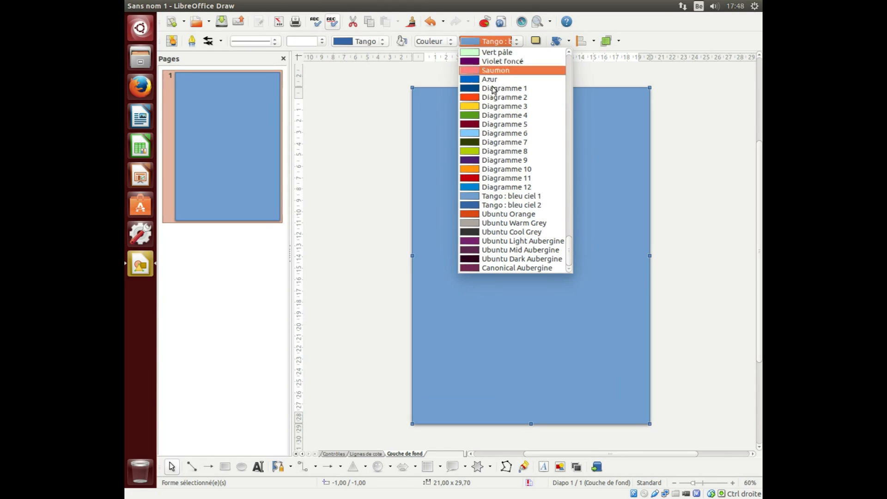
{"action": "scroll", "coordinate": [514, 90], "scroll_direction": "up", "scroll_amount": 3}
{"action": "left_click", "coordinate": [436, 41]}
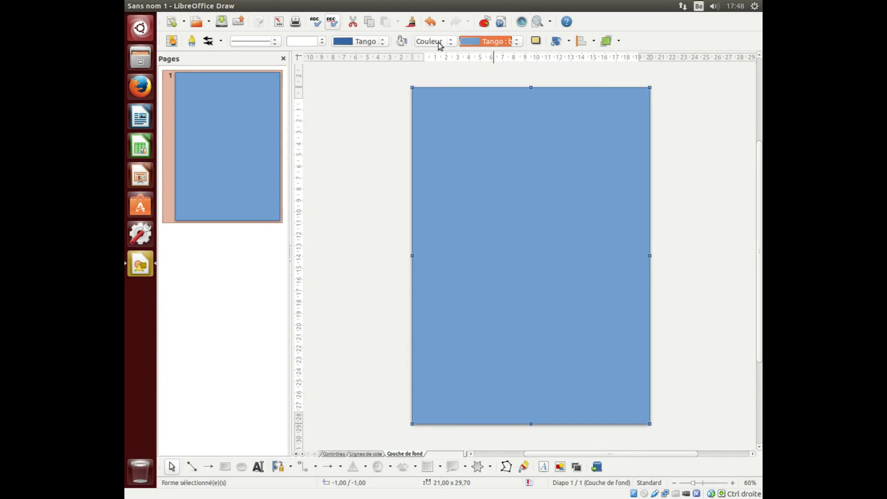
{"action": "left_click", "coordinate": [437, 41]}
{"action": "left_click", "coordinate": [433, 70]}
{"action": "left_click", "coordinate": [494, 41]}
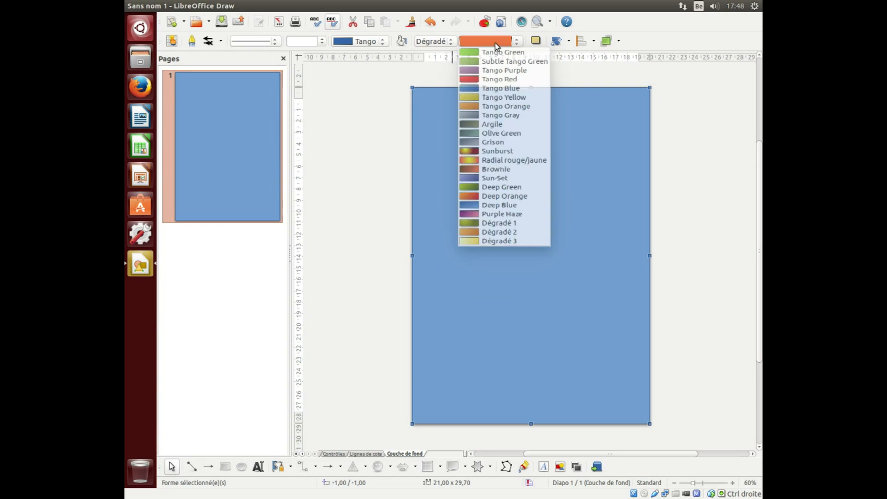
{"action": "left_click", "coordinate": [497, 240]}
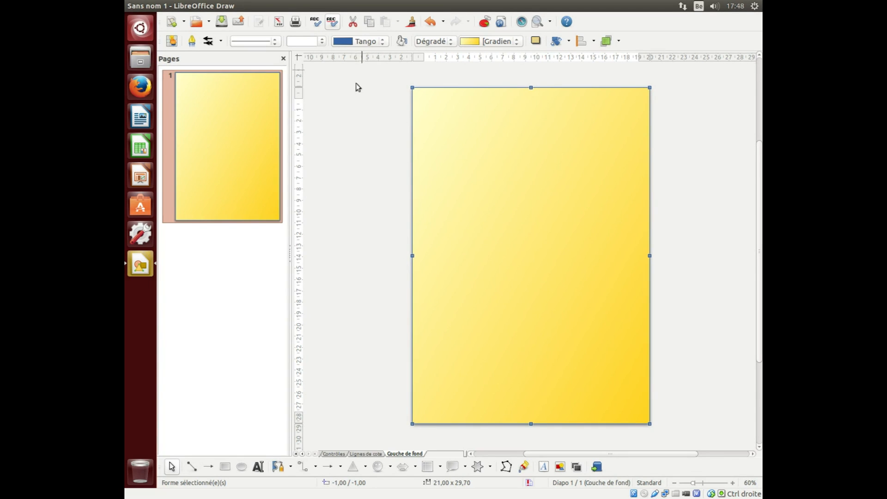
{"action": "left_click", "coordinate": [367, 102]}
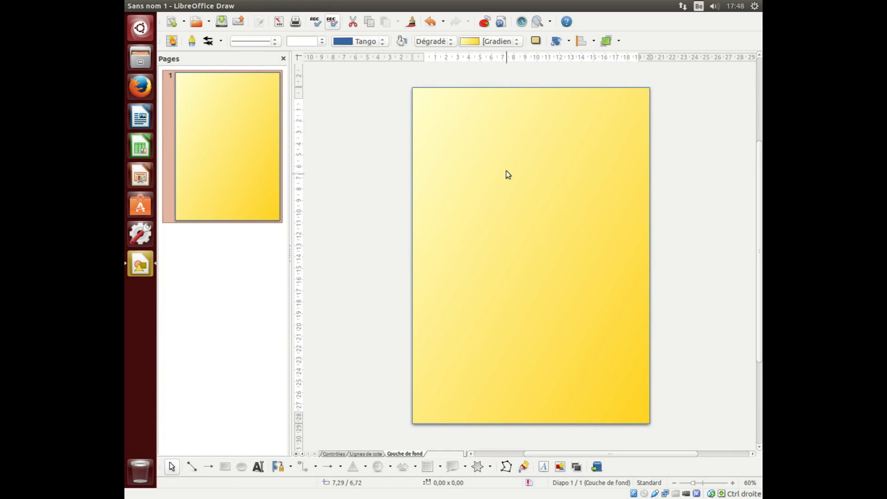
Draw a diagonal arrow pointing up and right across the middle of the page, over the yellow background
{"action": "scroll", "coordinate": [490, 268], "scroll_direction": "up", "scroll_amount": 1}
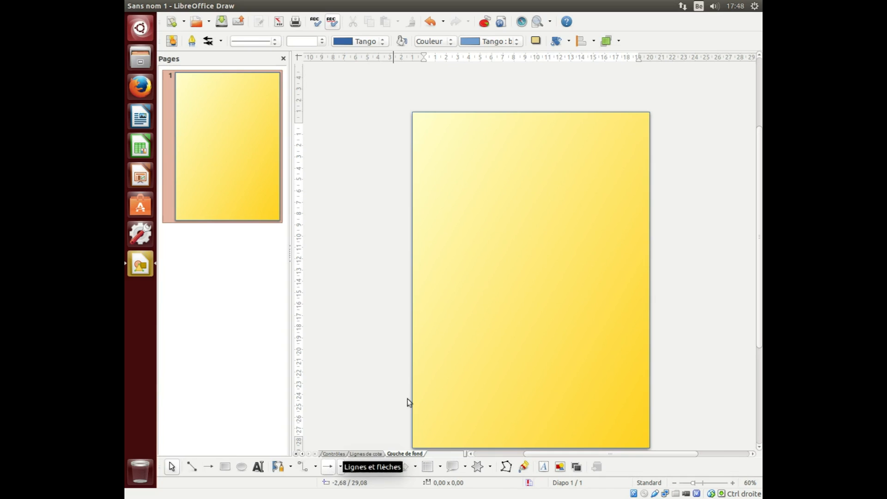
{"action": "left_click", "coordinate": [413, 364]}
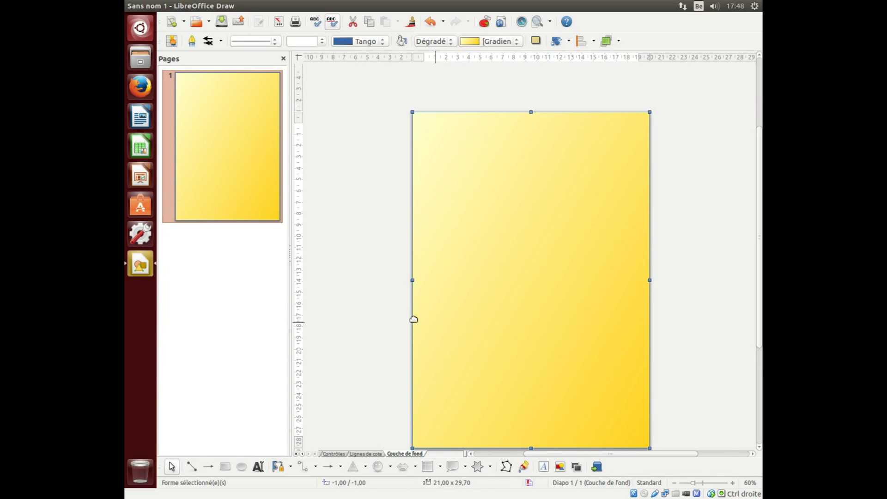
{"action": "left_click_drag", "start_coordinate": [389, 335], "coordinate": [503, 264]}
{"action": "left_click", "coordinate": [485, 392]}
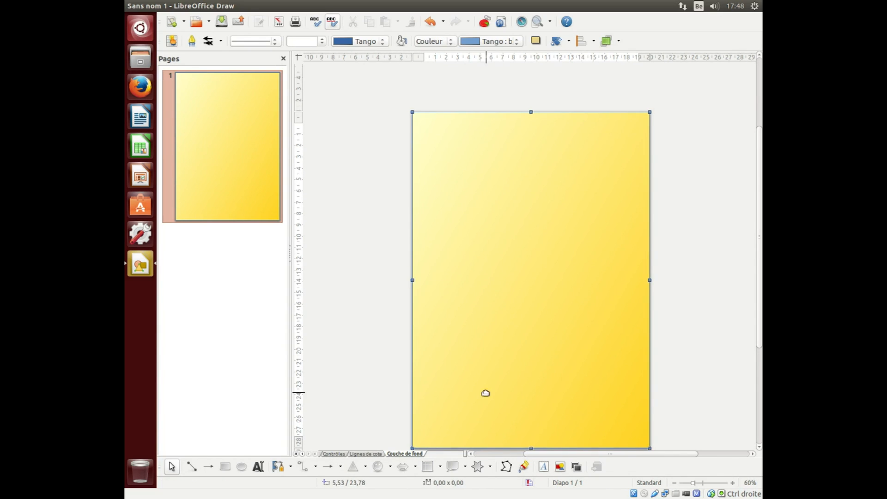
{"action": "left_click_drag", "start_coordinate": [484, 317], "coordinate": [572, 235]}
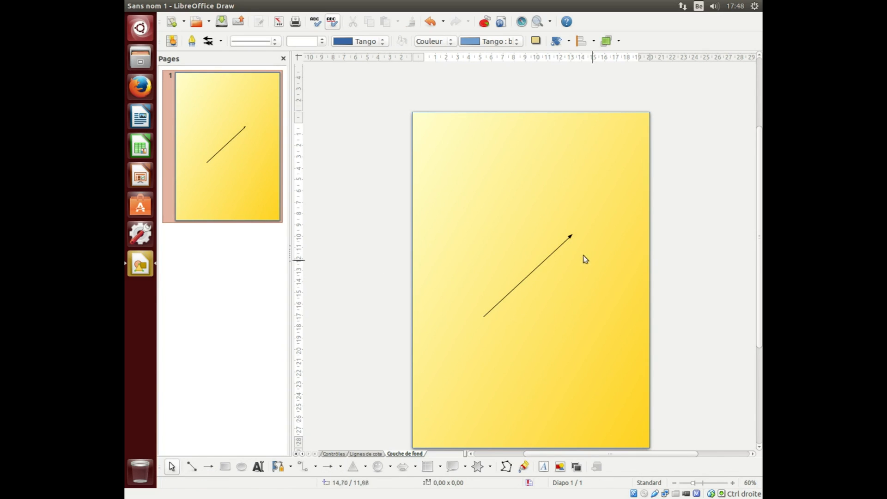
Select the diagonal arrow and delete it
{"action": "left_click", "coordinate": [568, 249]}
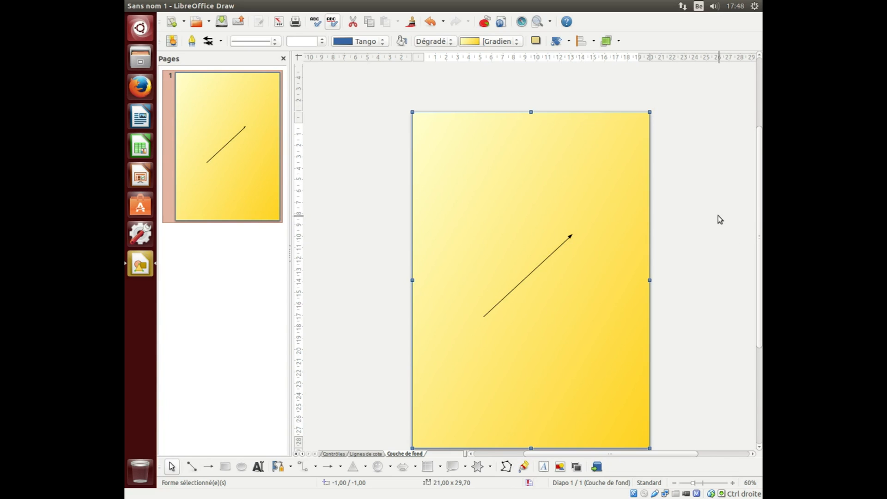
{"action": "left_click", "coordinate": [571, 236]}
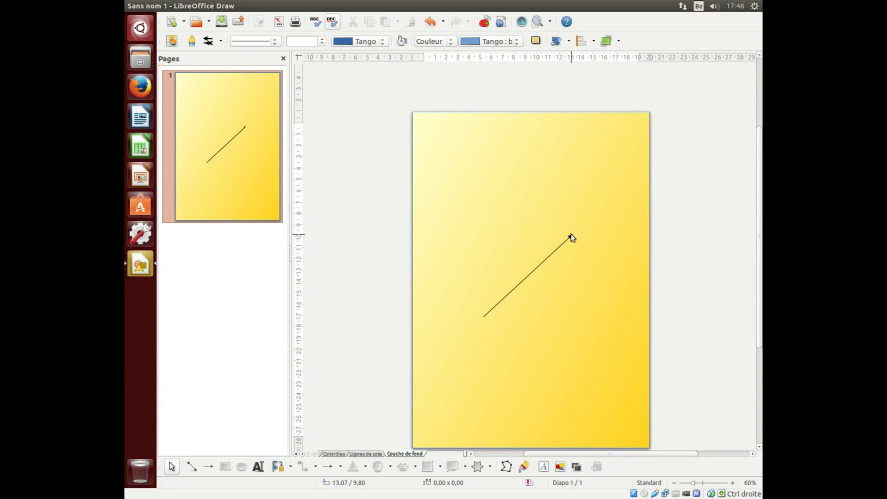
{"action": "key", "text": "Delete"}
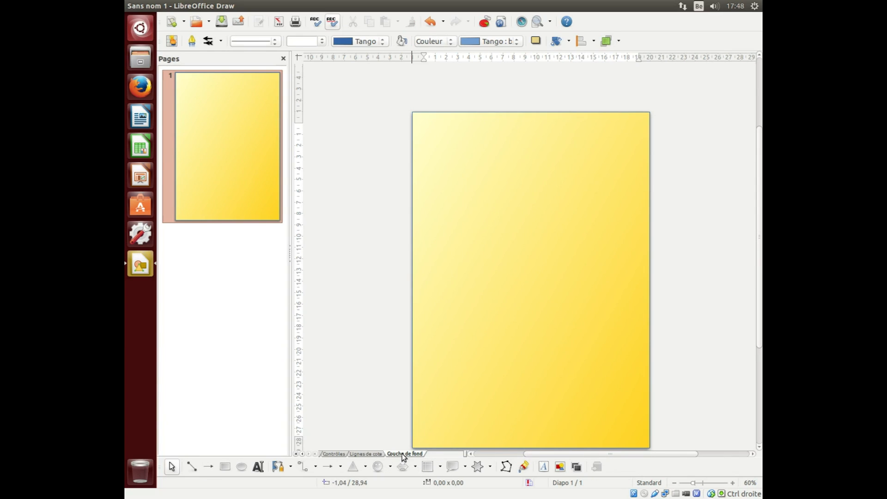
Set the Couche de fond layer to Verrouillée and try to draw a basic shape on it
{"action": "right_click", "coordinate": [404, 457]}
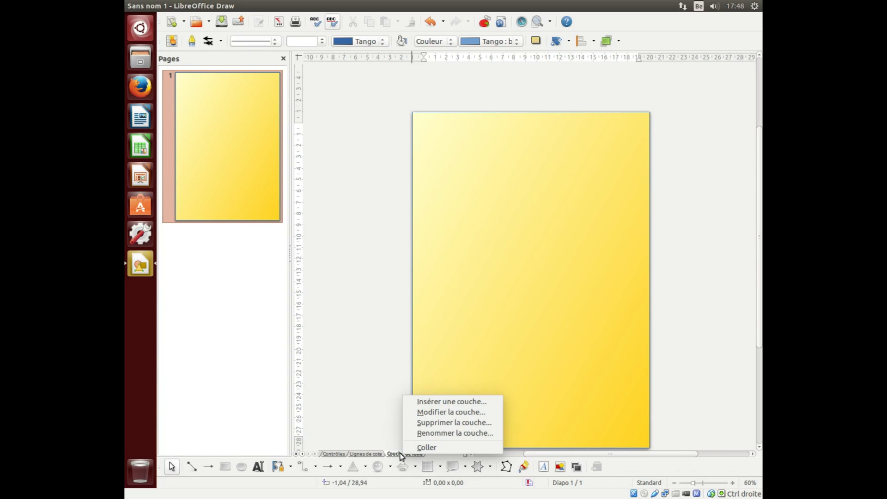
{"action": "left_click", "coordinate": [429, 412]}
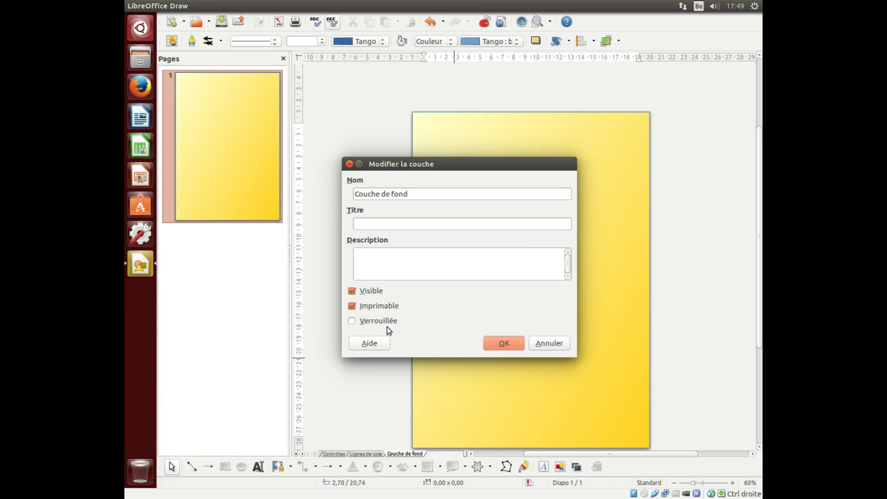
{"action": "left_click", "coordinate": [351, 320]}
{"action": "left_click", "coordinate": [503, 344]}
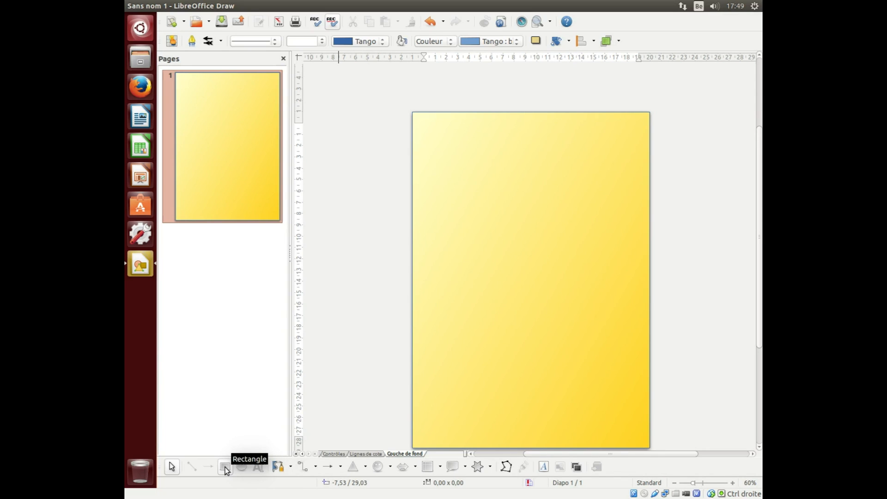
{"action": "left_click", "coordinate": [353, 467]}
{"action": "left_click_drag", "start_coordinate": [464, 198], "coordinate": [617, 314]}
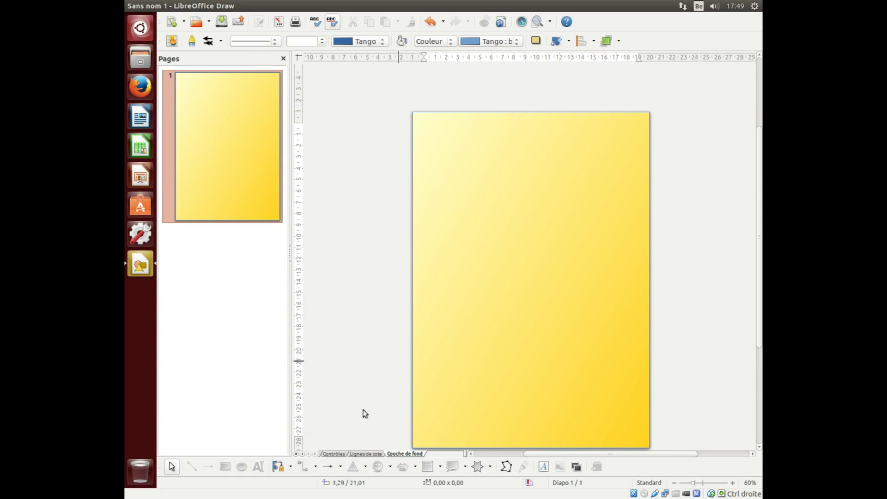
Switch to the Mise en page layer and draw a rectangle of about 12 × 11.1 cm at about 2.4 / 4.6 cm
{"action": "left_click", "coordinate": [333, 455]}
{"action": "left_click", "coordinate": [302, 454]}
{"action": "left_click", "coordinate": [339, 454]}
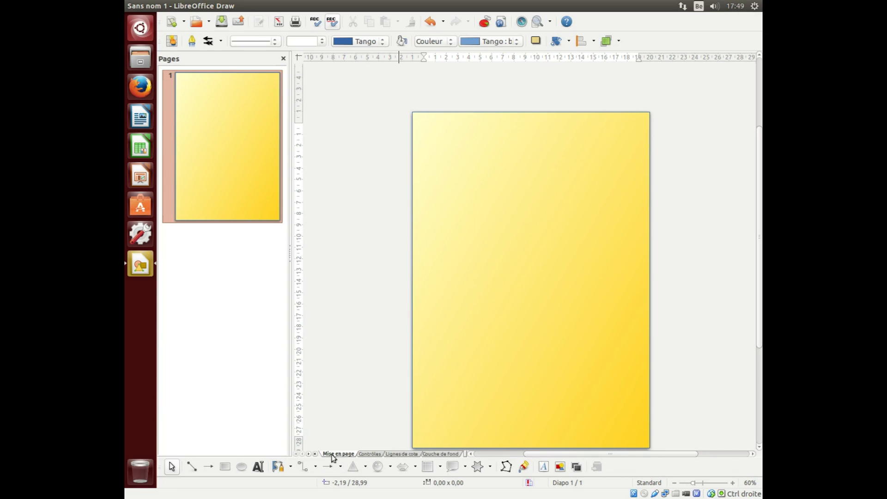
{"action": "left_click", "coordinate": [227, 467]}
{"action": "left_click_drag", "start_coordinate": [451, 153], "coordinate": [585, 275]}
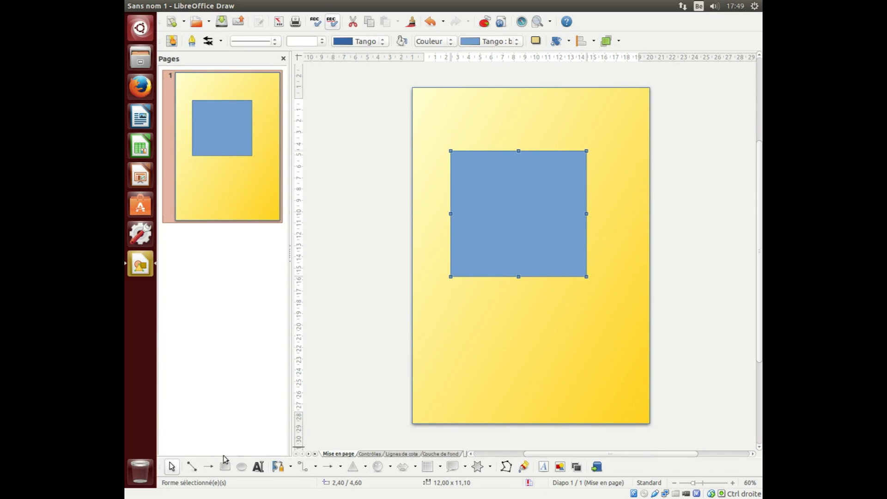
Try to select and move the locked yellow background around the blue rectangle
{"action": "scroll", "coordinate": [174, 471], "scroll_direction": "up", "scroll_amount": 1}
{"action": "left_click", "coordinate": [173, 469]}
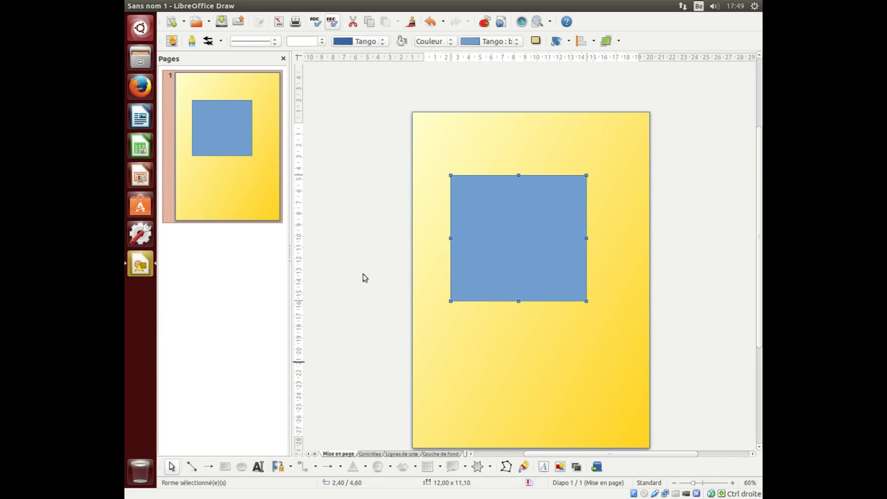
{"action": "left_click", "coordinate": [475, 132]}
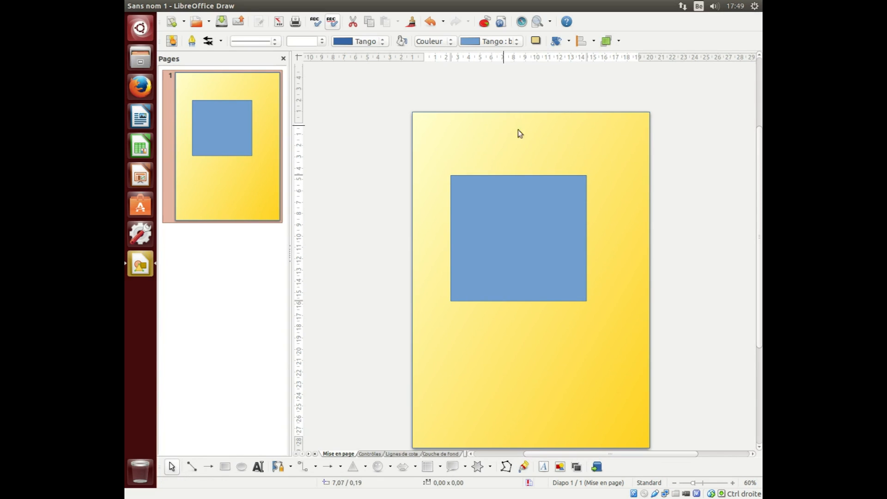
{"action": "left_click_drag", "start_coordinate": [600, 404], "coordinate": [475, 384]}
Move the blue rectangle up and left to about 0.5 / 1.1 cm and delete it
{"action": "left_click", "coordinate": [541, 236]}
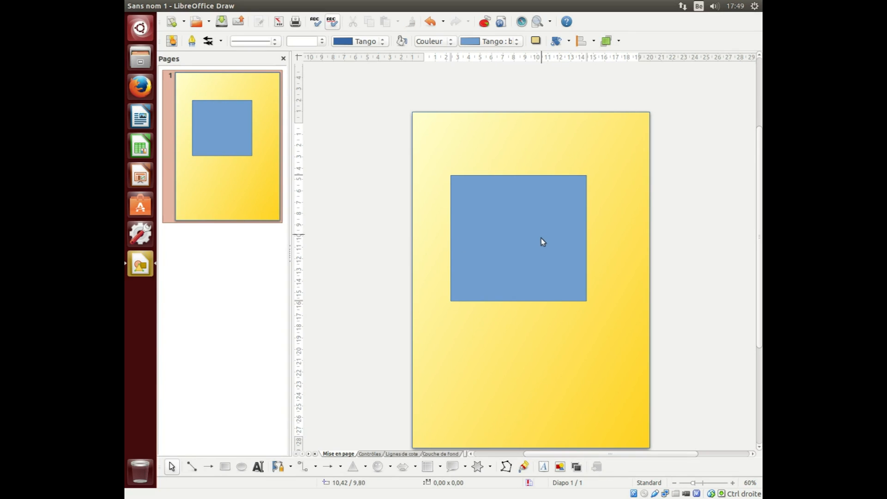
{"action": "left_click_drag", "start_coordinate": [537, 243], "coordinate": [516, 203]}
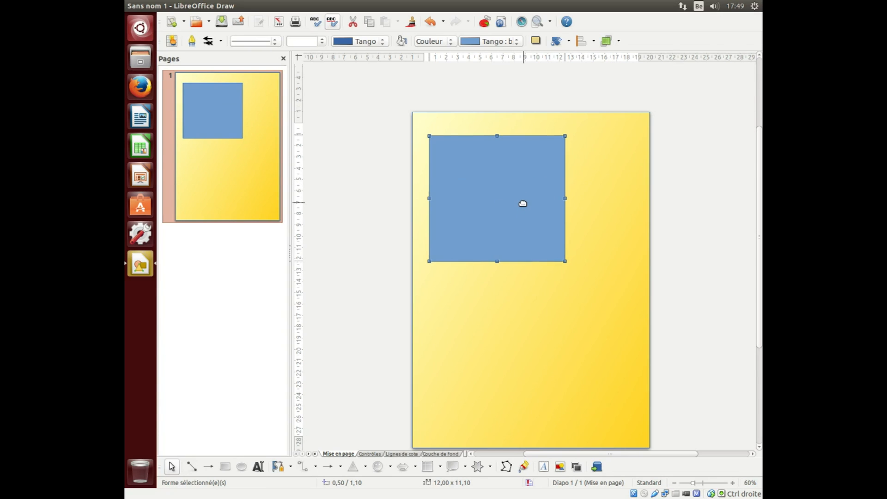
{"action": "key", "text": "Delete"}
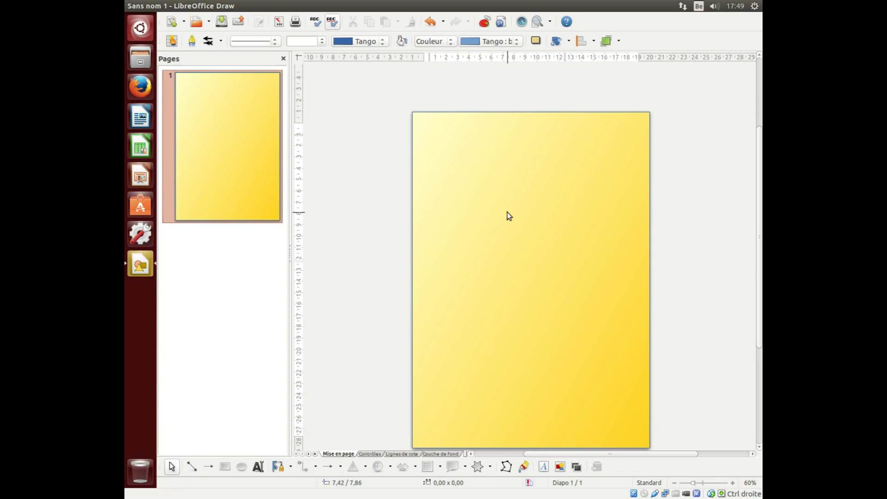
Delete the Couche de fond layer together with all its objects
{"action": "left_click", "coordinate": [441, 454]}
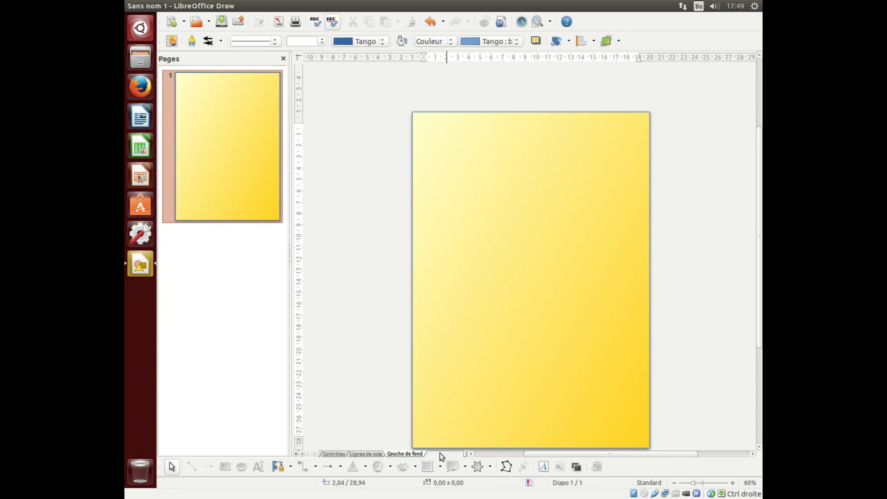
{"action": "right_click", "coordinate": [392, 453]}
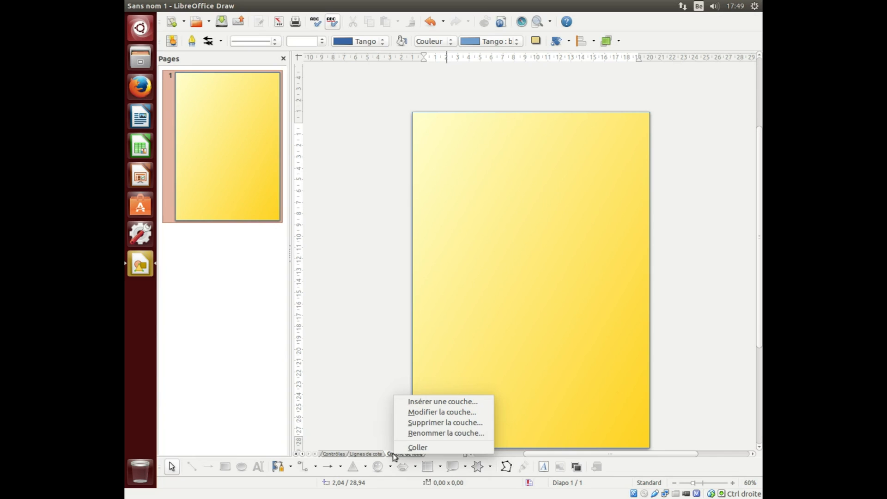
{"action": "left_click", "coordinate": [438, 424]}
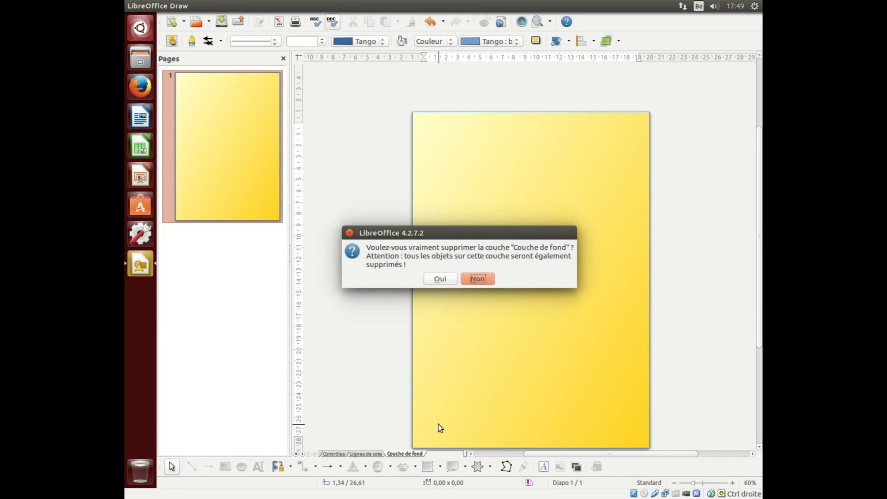
{"action": "left_click", "coordinate": [434, 280]}
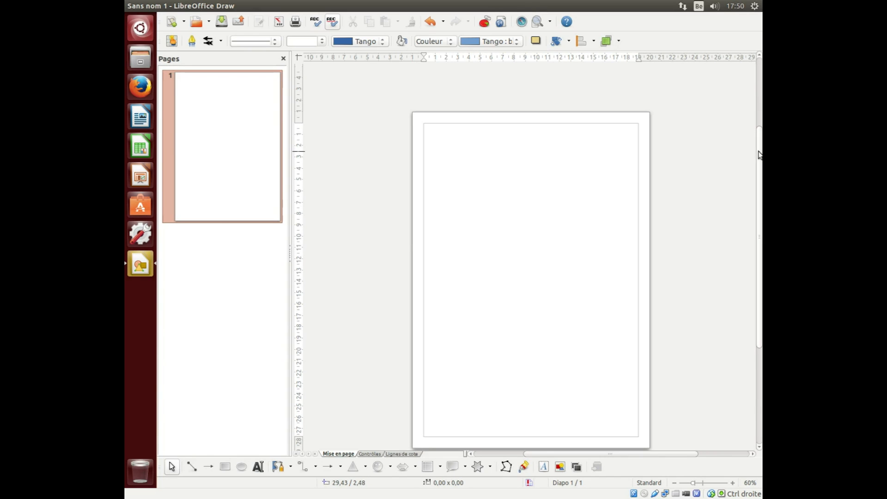
Open the page format settings and move the dialog so that it is fully on screen
{"action": "left_click_drag", "start_coordinate": [757, 152], "coordinate": [760, 165]}
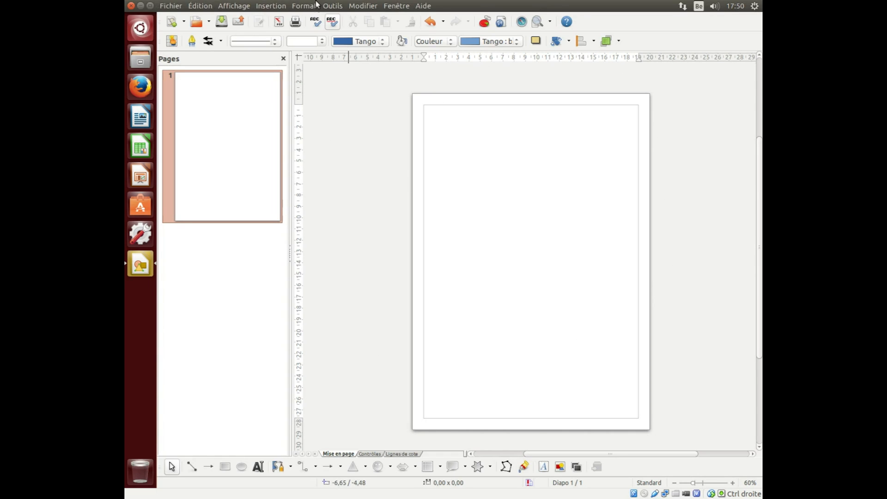
{"action": "left_click", "coordinate": [306, 8]}
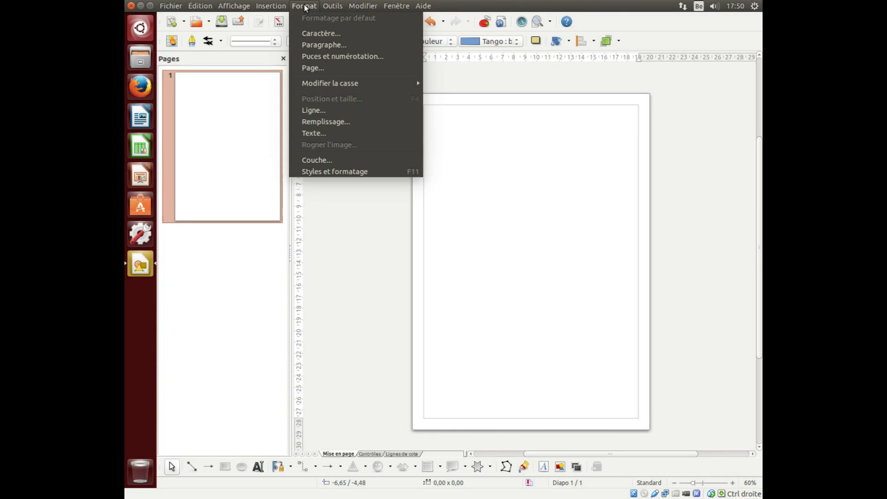
{"action": "left_click", "coordinate": [308, 69]}
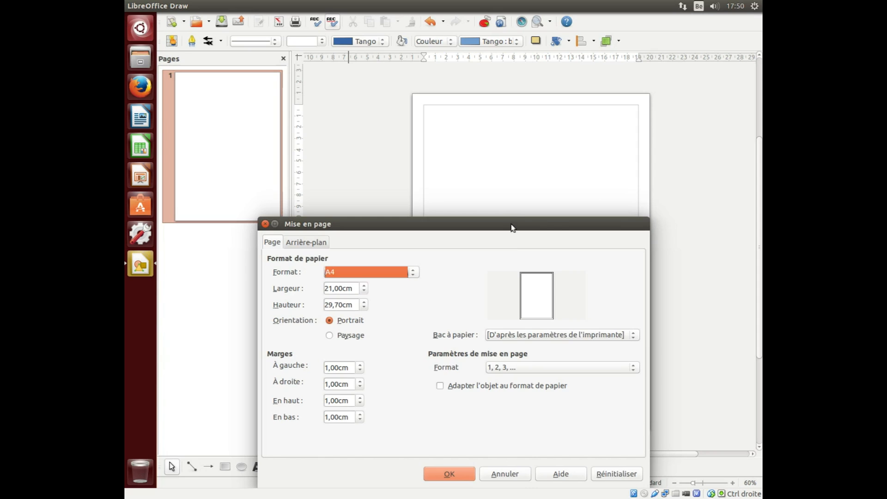
{"action": "left_click_drag", "start_coordinate": [512, 227], "coordinate": [589, 91]}
Try the A3 paper format and set it back to A4
{"action": "left_click", "coordinate": [430, 136]}
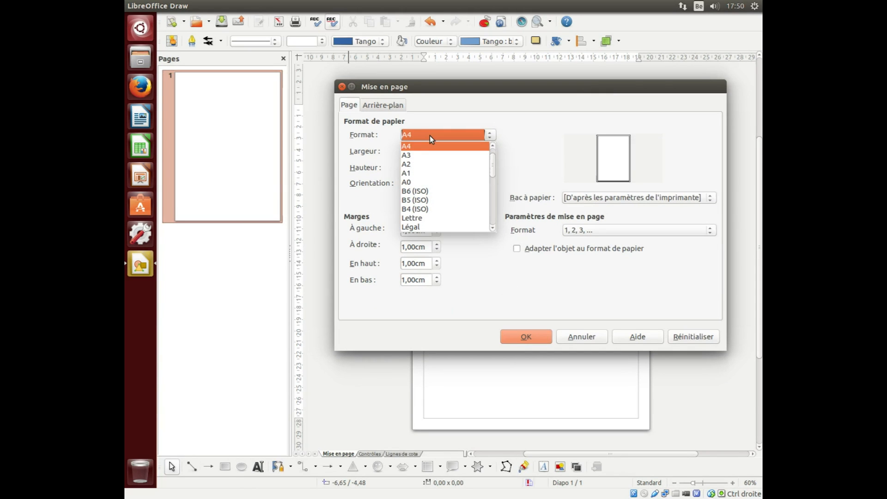
{"action": "left_click", "coordinate": [416, 154]}
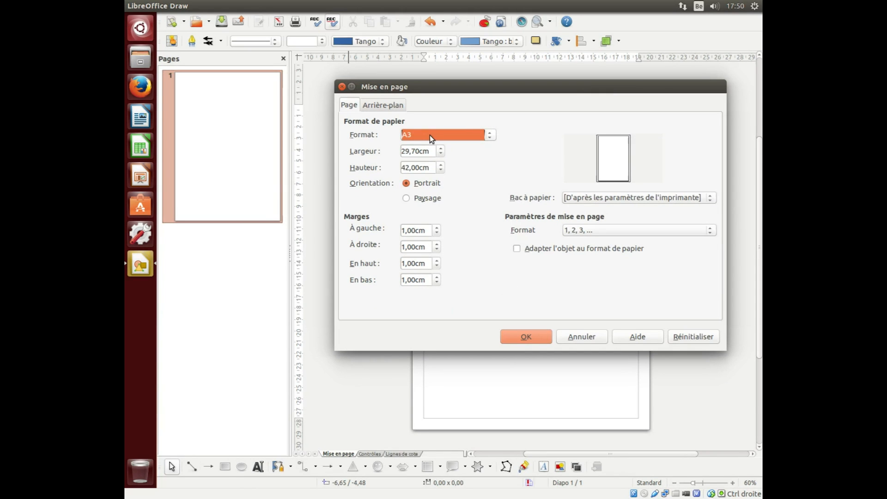
{"action": "left_click", "coordinate": [429, 135]}
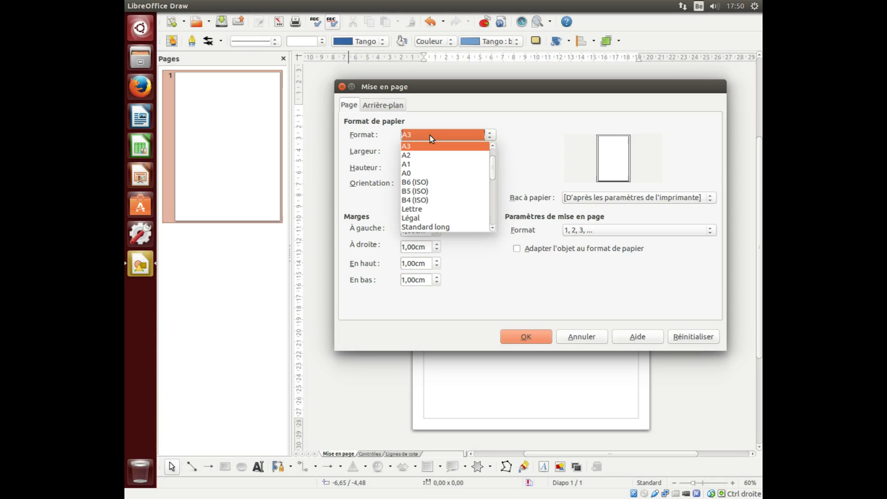
{"action": "left_click", "coordinate": [429, 135]}
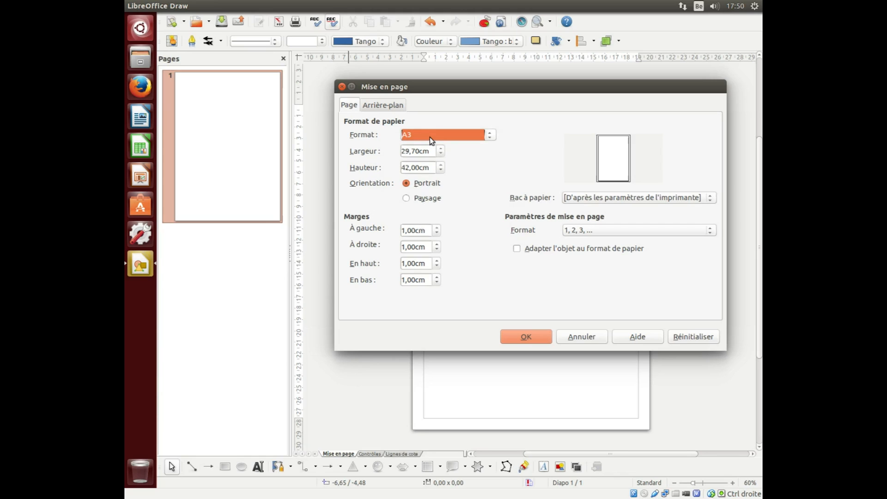
{"action": "left_click", "coordinate": [429, 137]}
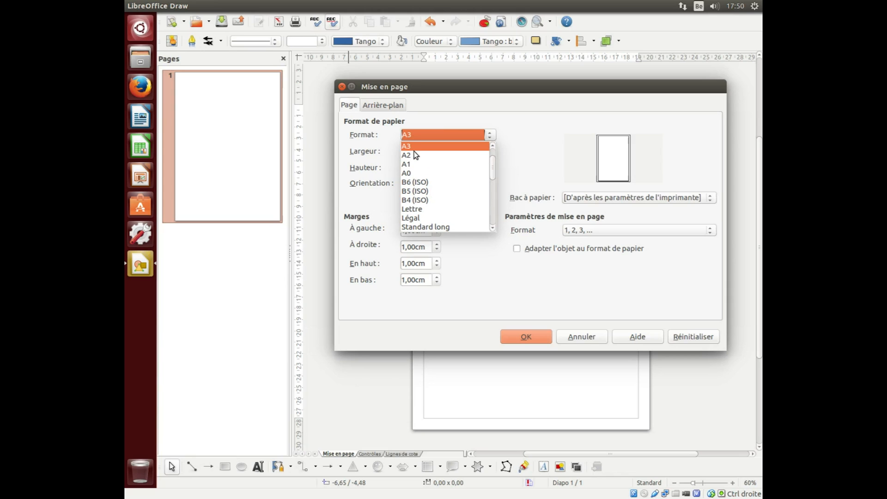
{"action": "scroll", "coordinate": [415, 155], "scroll_direction": "up", "scroll_amount": 1}
{"action": "left_click", "coordinate": [414, 165]}
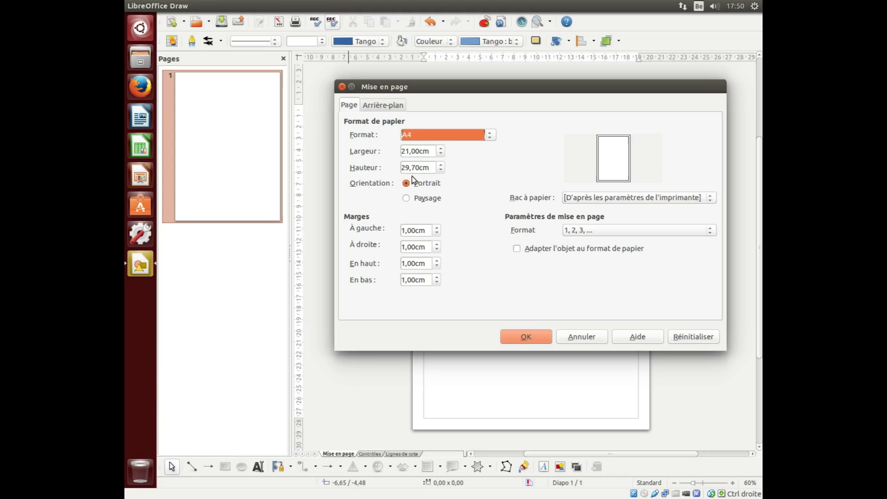
Set the paper format to A3 with Paysage orientation and apply the page settings
{"action": "left_click", "coordinate": [429, 136]}
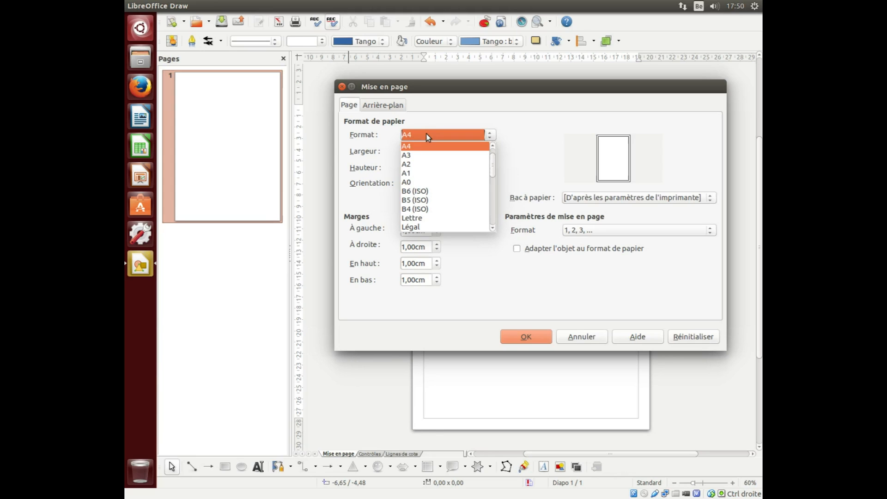
{"action": "left_click", "coordinate": [421, 155]}
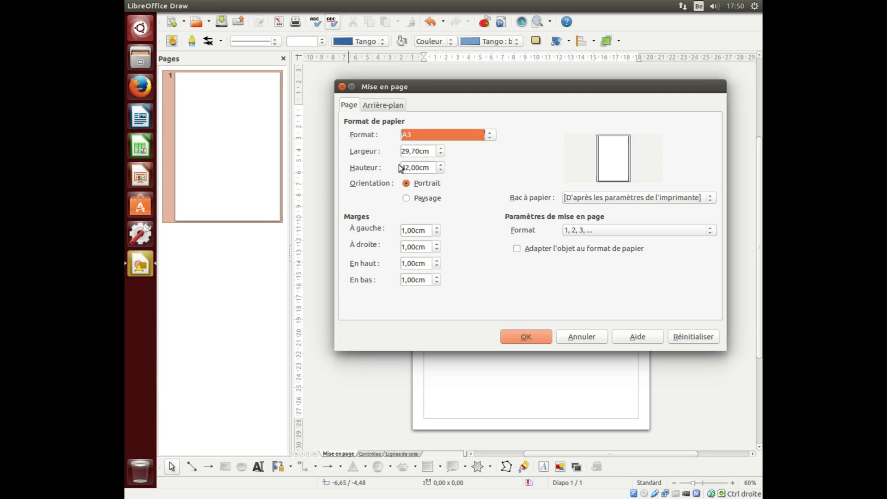
{"action": "left_click", "coordinate": [406, 198]}
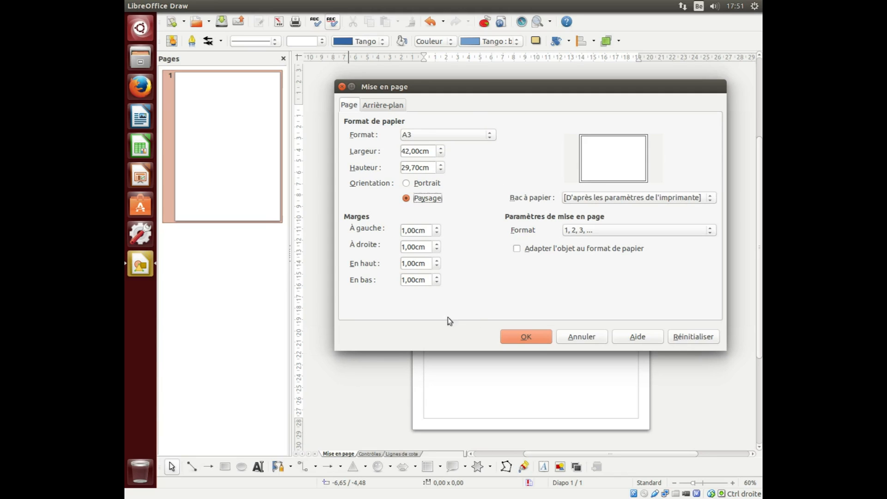
{"action": "left_click", "coordinate": [522, 337]}
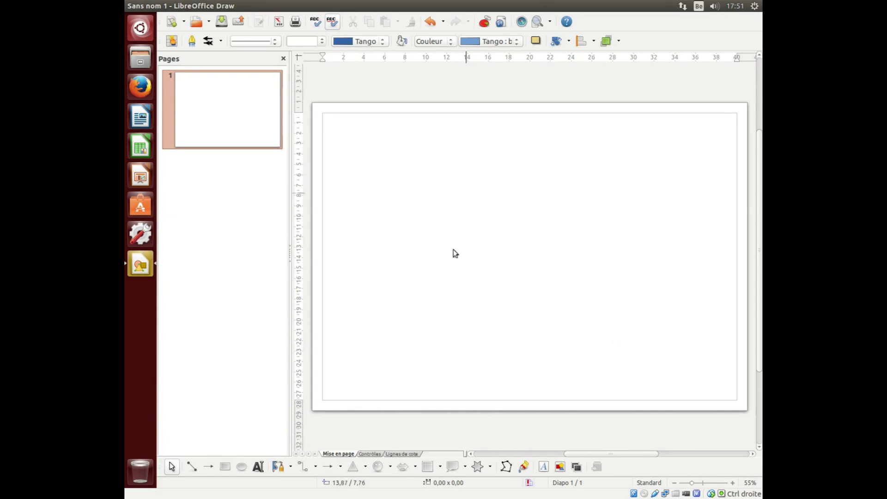